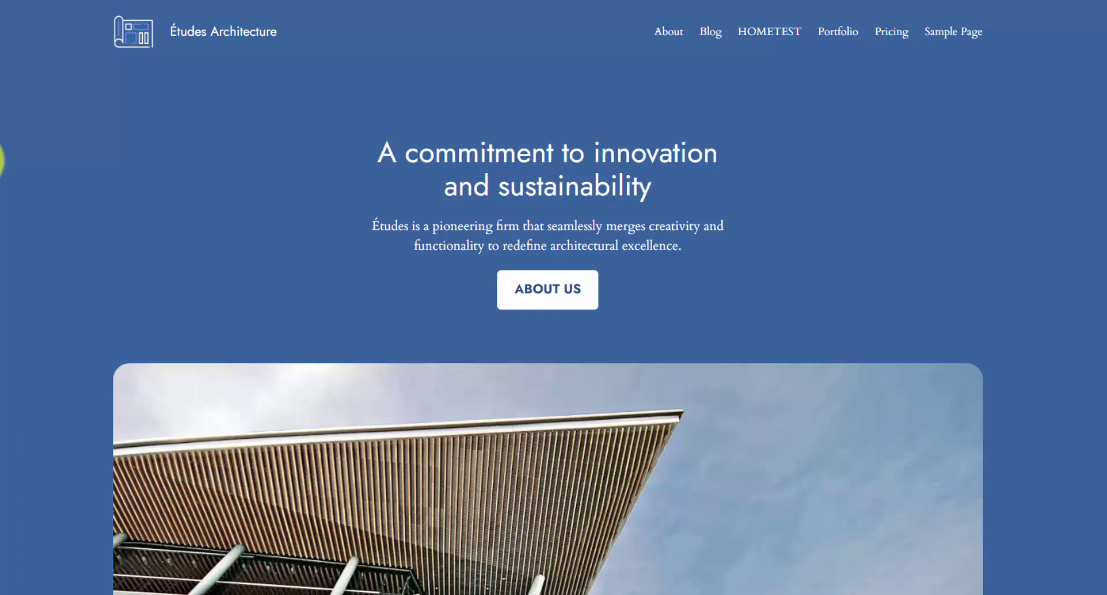
- Review the site's homepage from the hero section down to the "An array of resources" section
scroll(149, 203, down, 1)
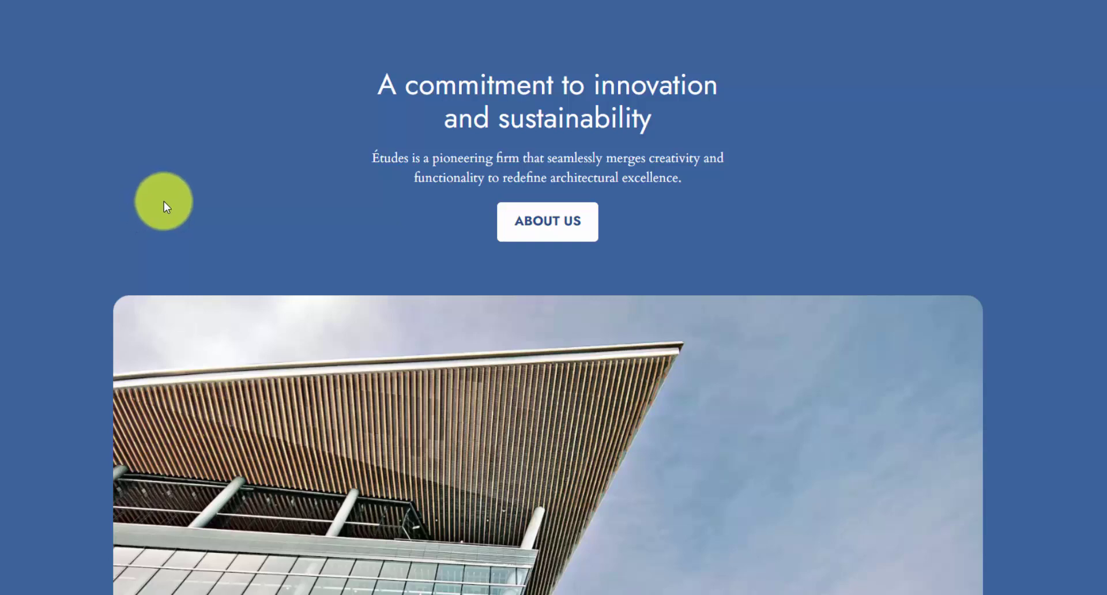
scroll(166, 207, down, 2)
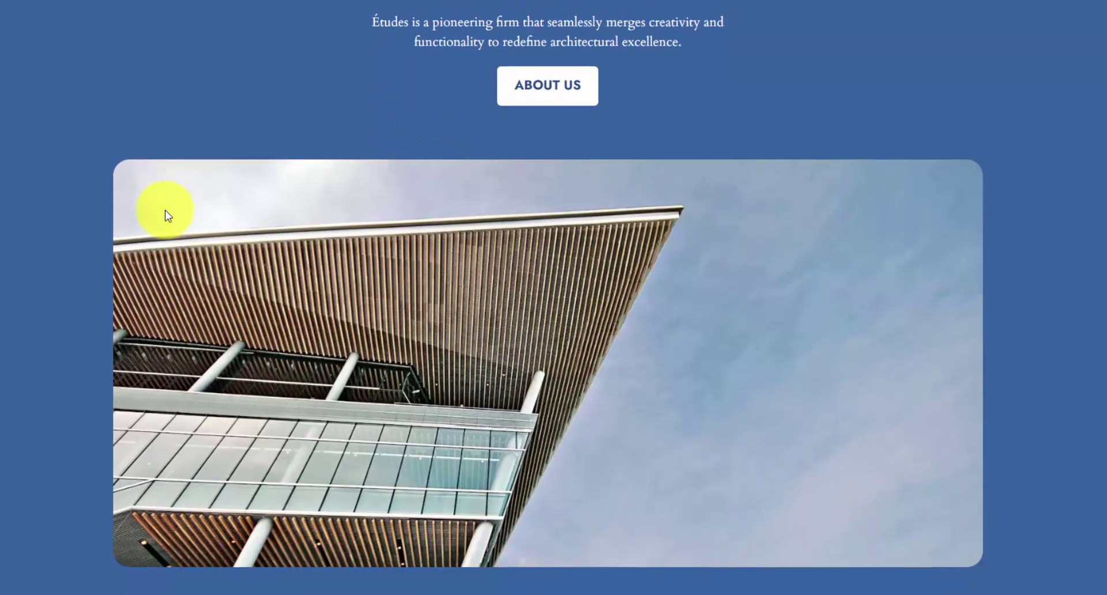
scroll(166, 216, down, 2)
scroll(173, 213, down, 2)
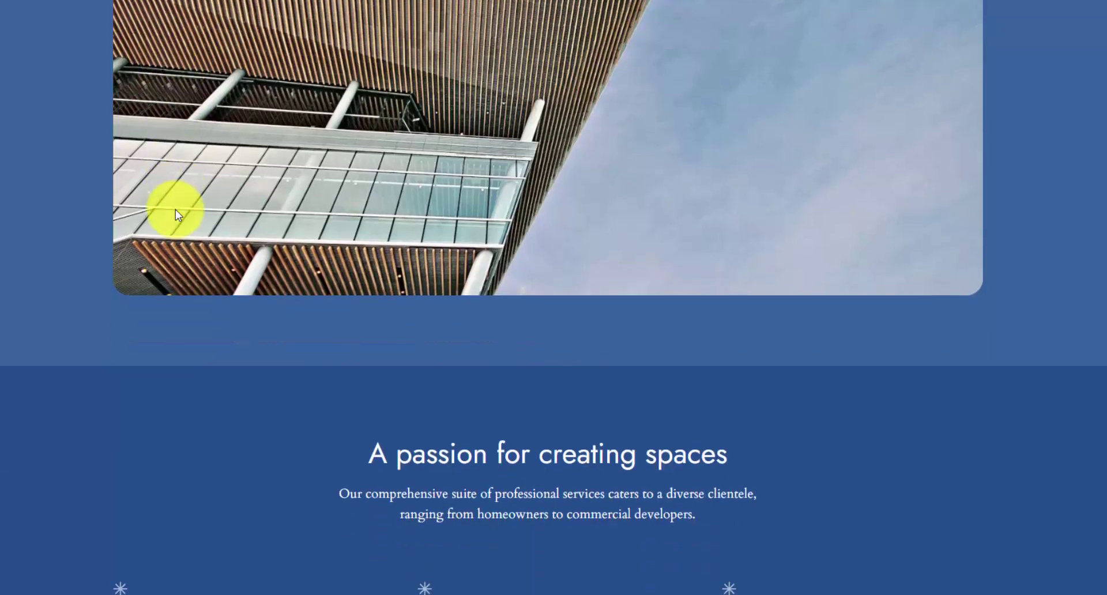
scroll(178, 215, down, 6)
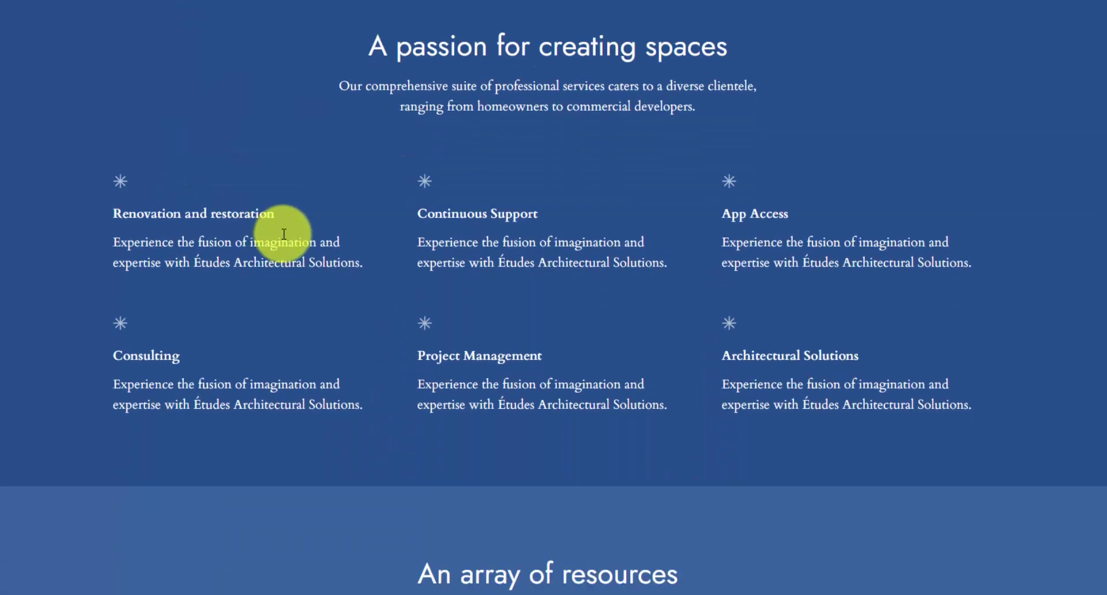
scroll(287, 234, down, 7)
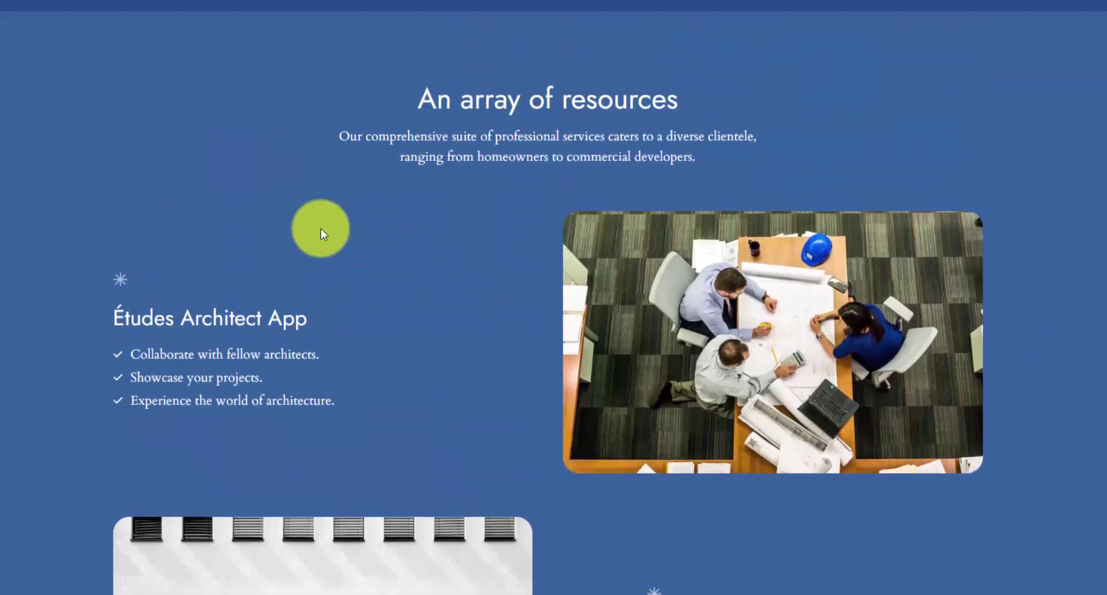
scroll(321, 232, up, 12)
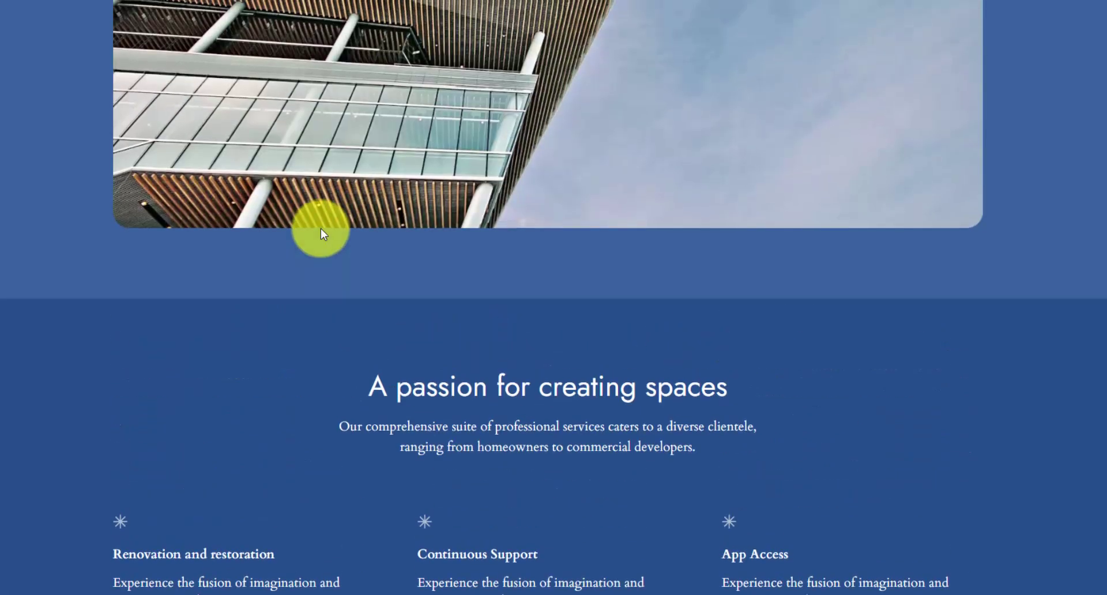
scroll(324, 233, up, 2)
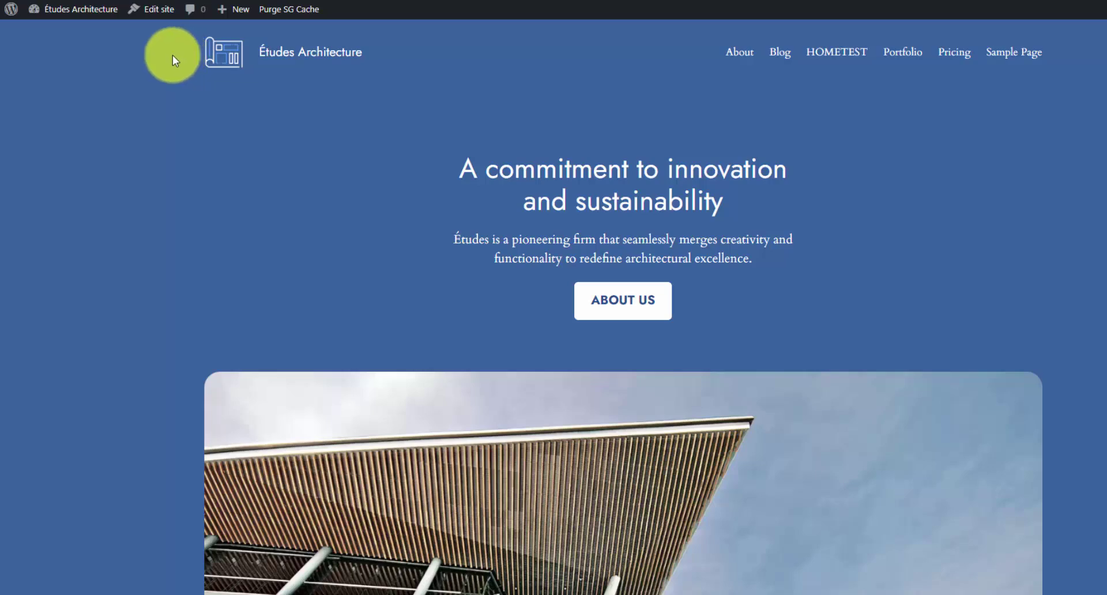
- Go to the site's admin dashboard and open the list of installed themes to see which theme is active
click(40, 9)
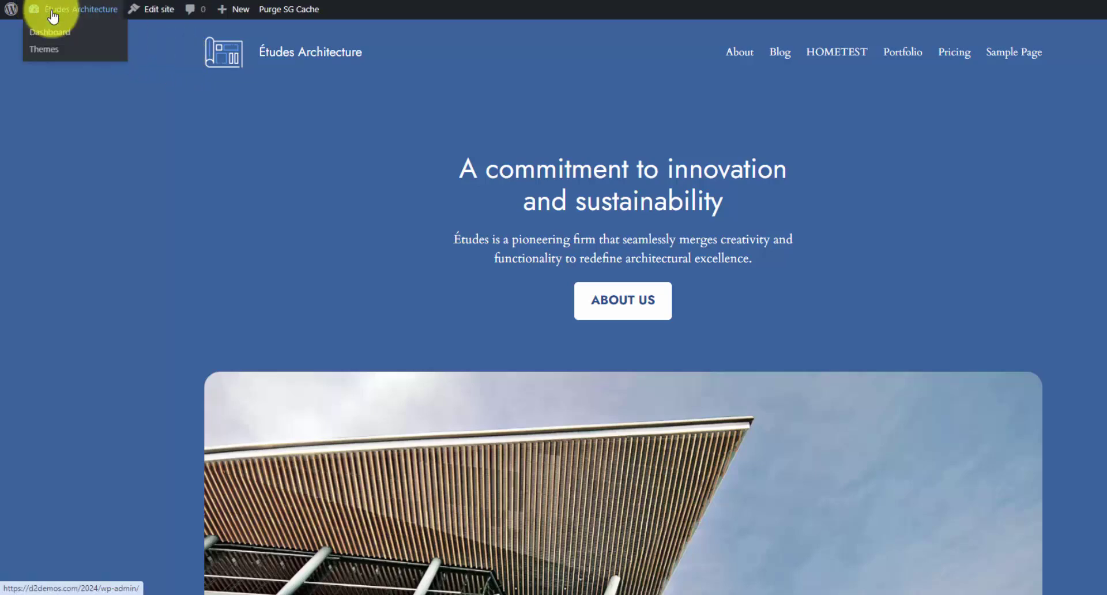
click(57, 33)
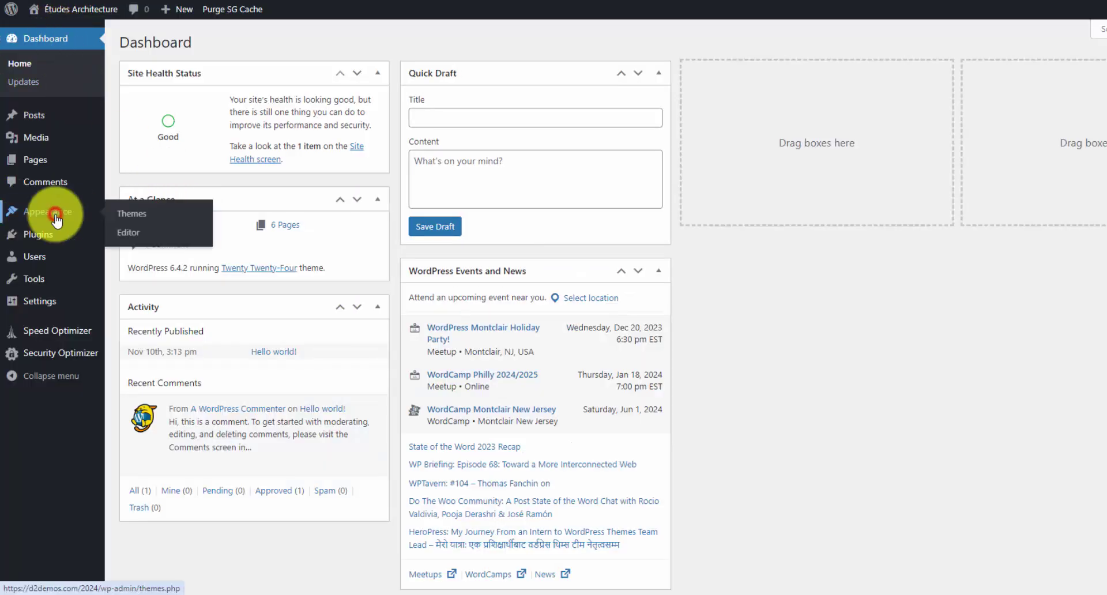
click(56, 218)
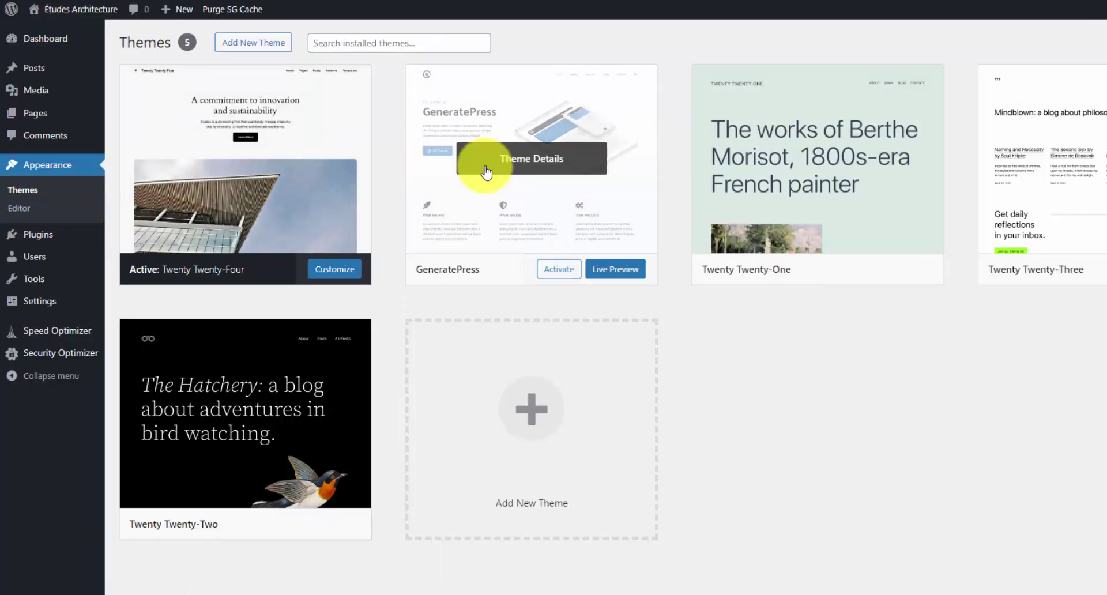
mouse_move(568, 190)
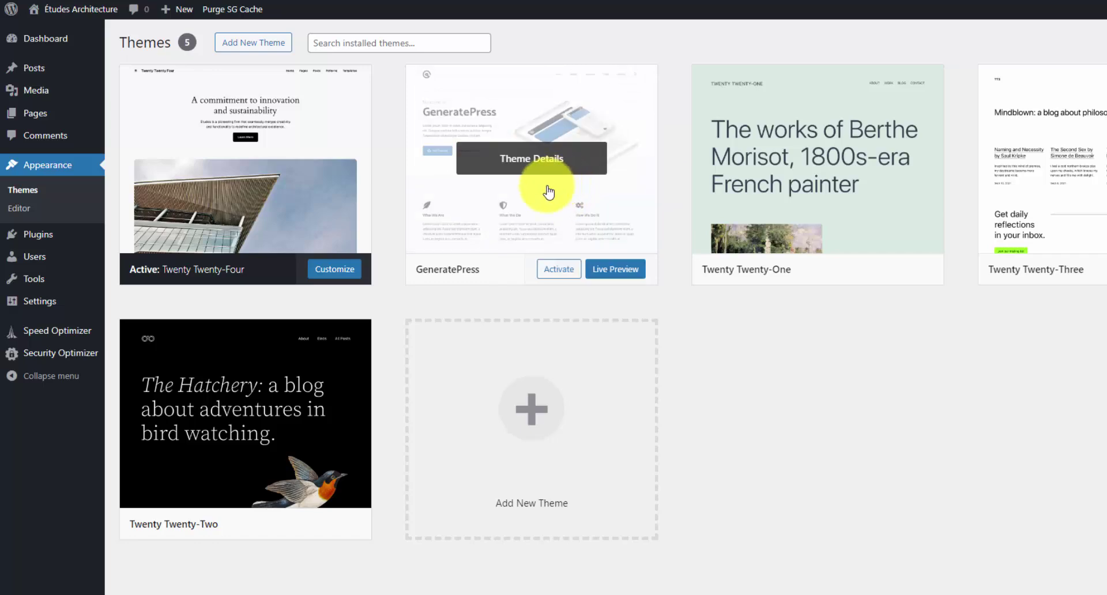
mouse_move(353, 193)
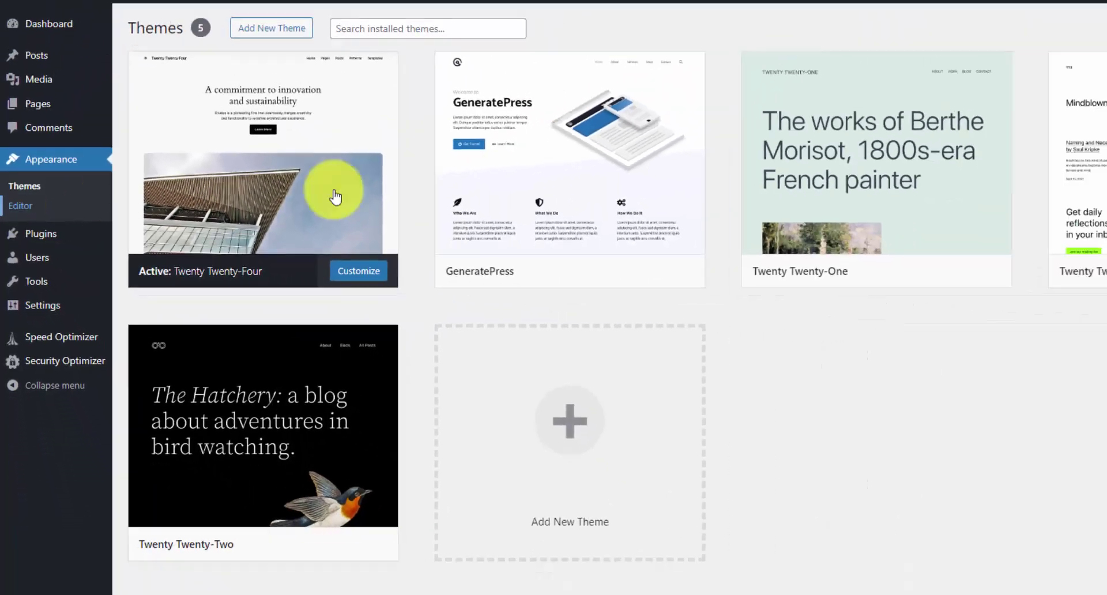
- Activate the GeneratePress theme to compare its Appearance options, and reactivate Twenty Twenty-Four
mouse_move(1081, 276)
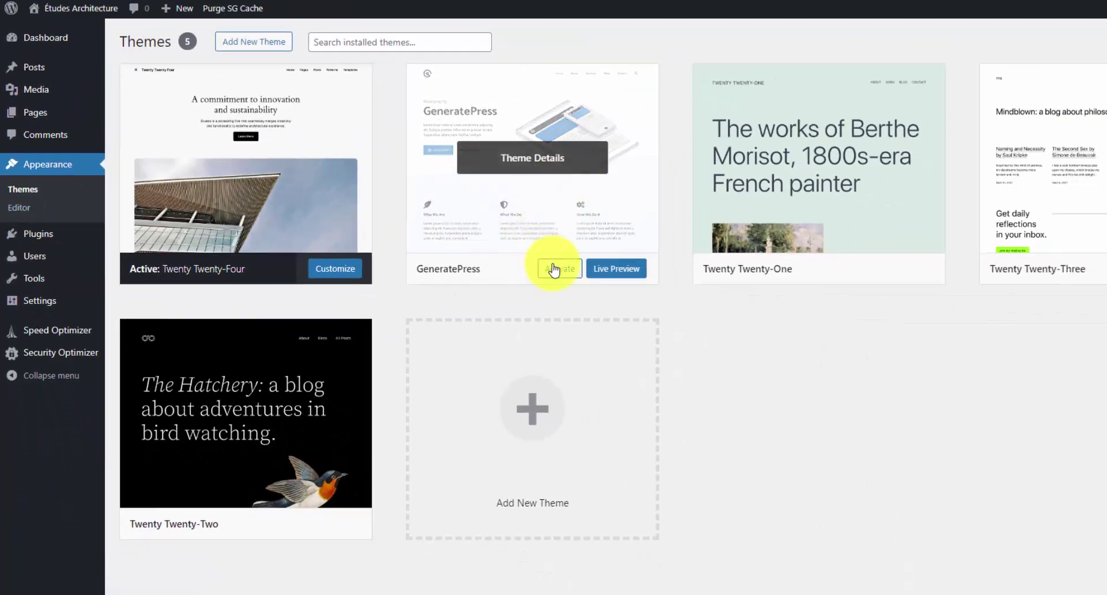
click(552, 270)
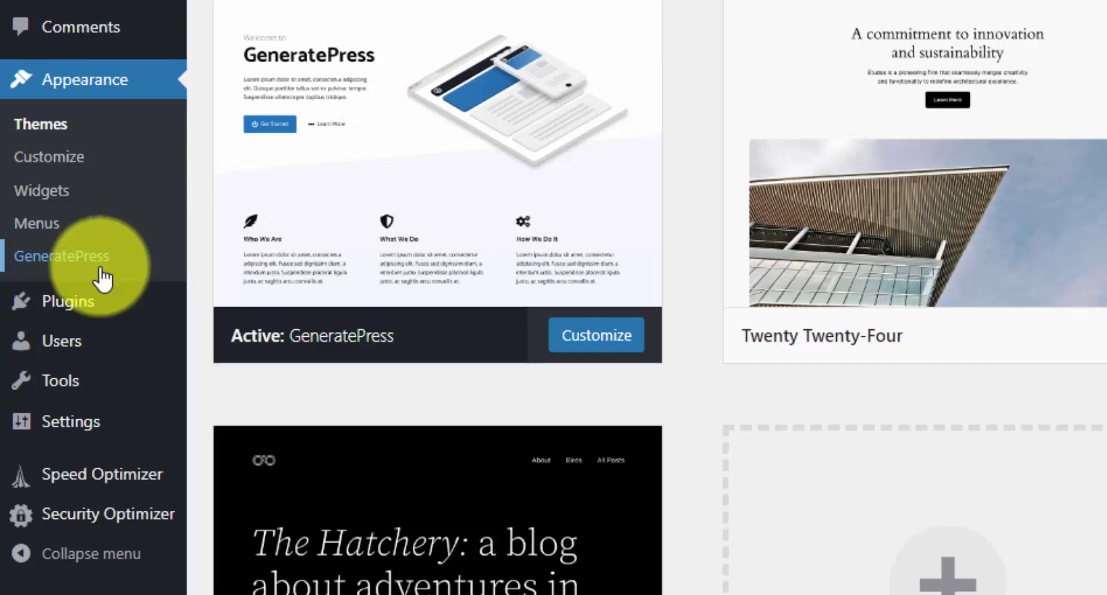
mouse_move(1005, 215)
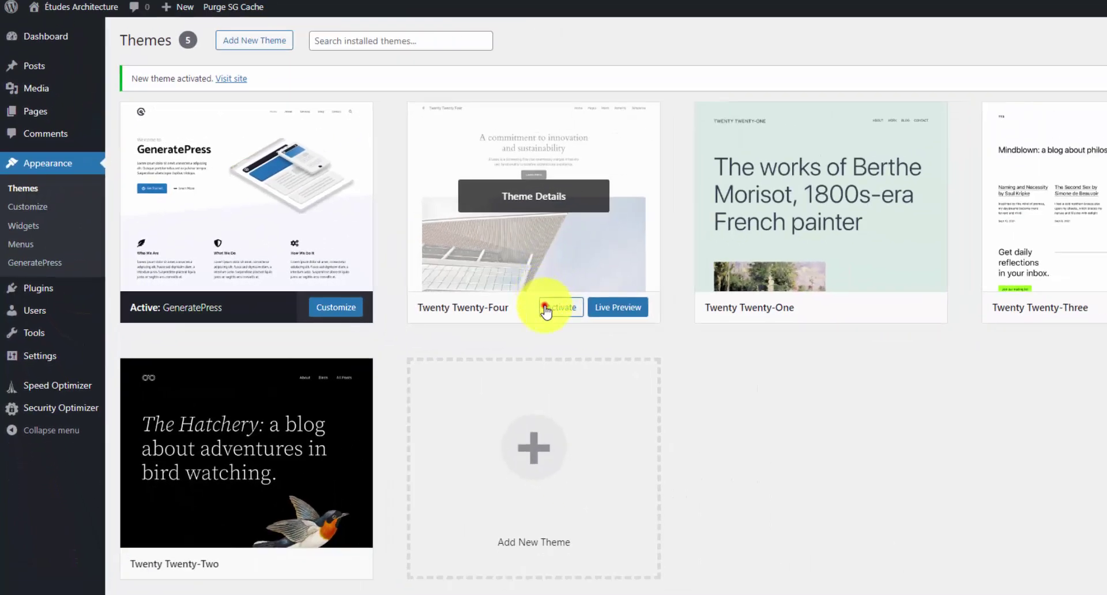
click(546, 311)
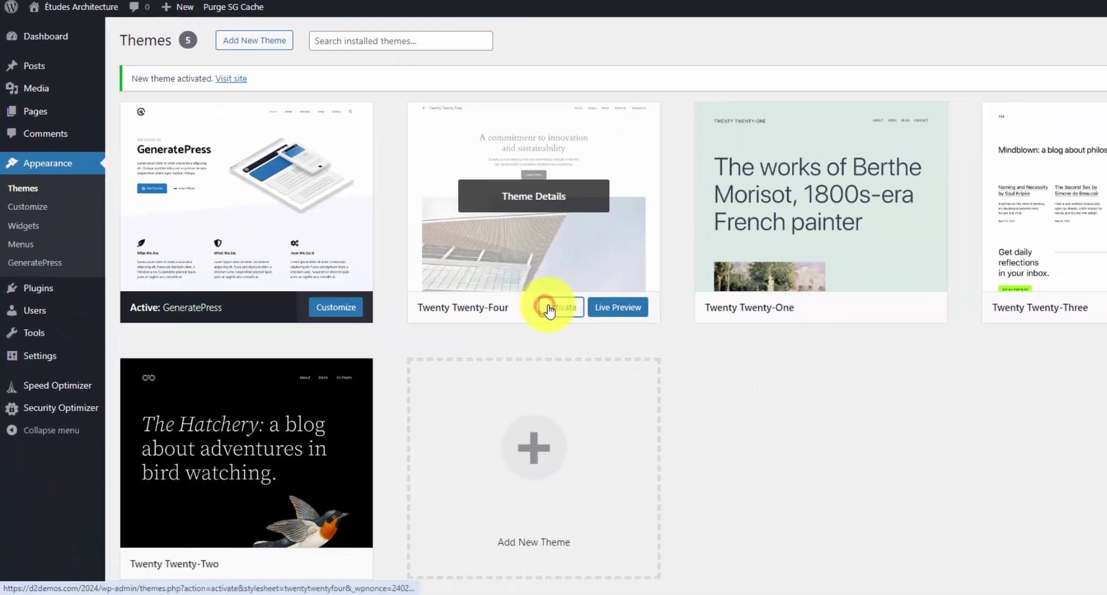
- Open the site editor's full list of templates and check which types of new template can be added
click(12, 210)
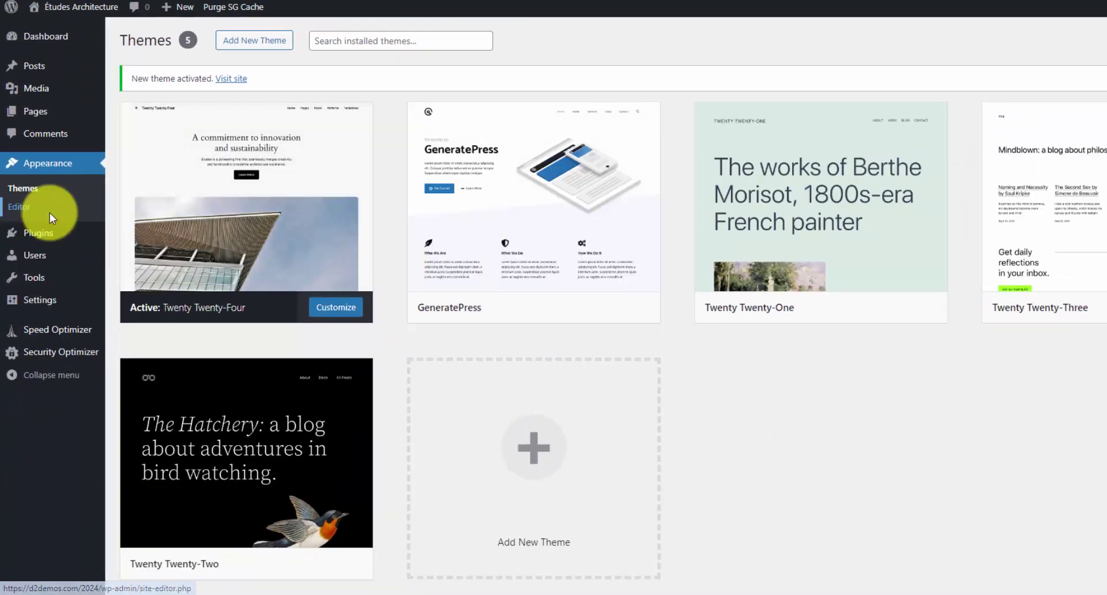
click(98, 240)
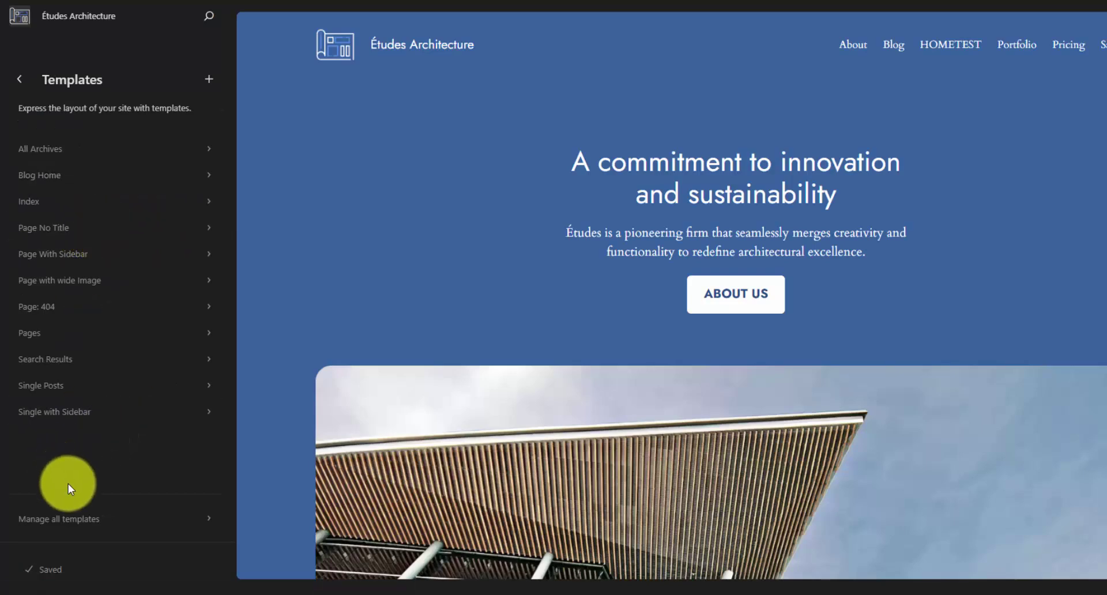
click(89, 520)
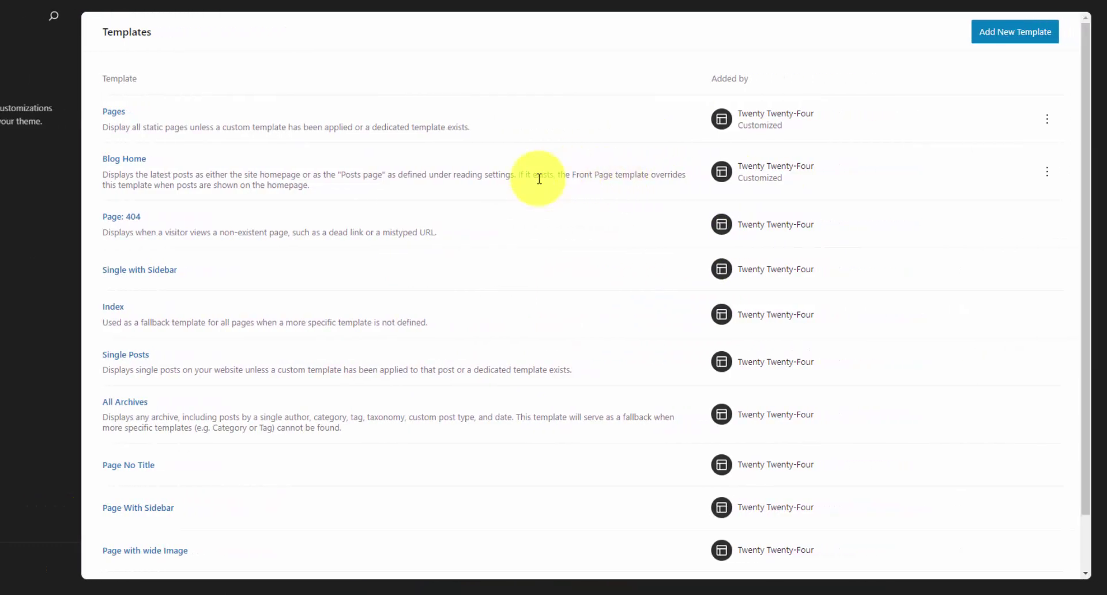
scroll(312, 296, down, 2)
scroll(309, 321, up, 2)
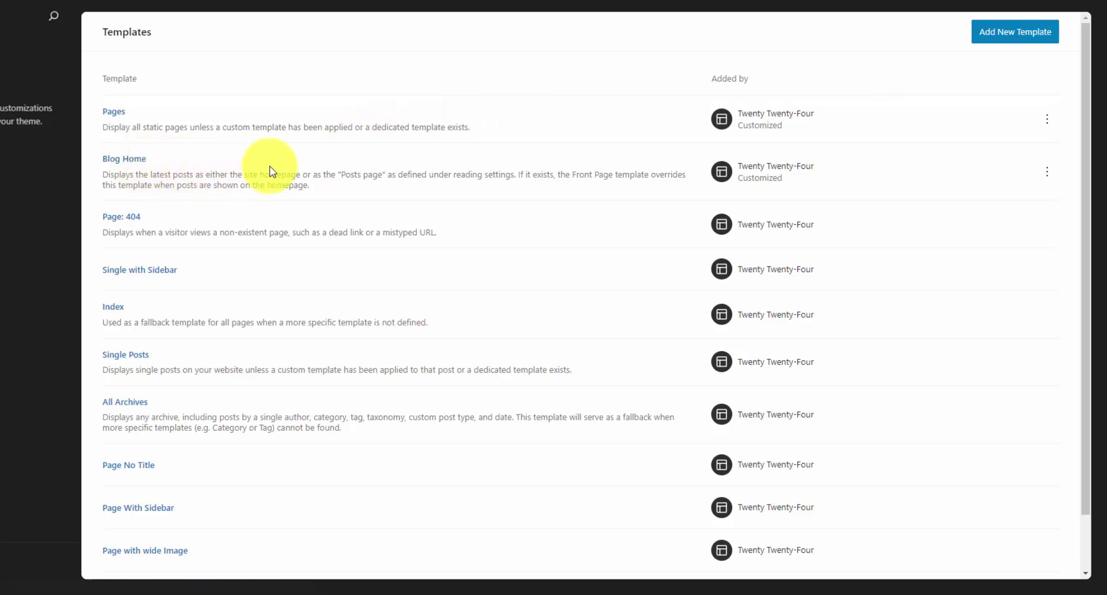
click(1019, 42)
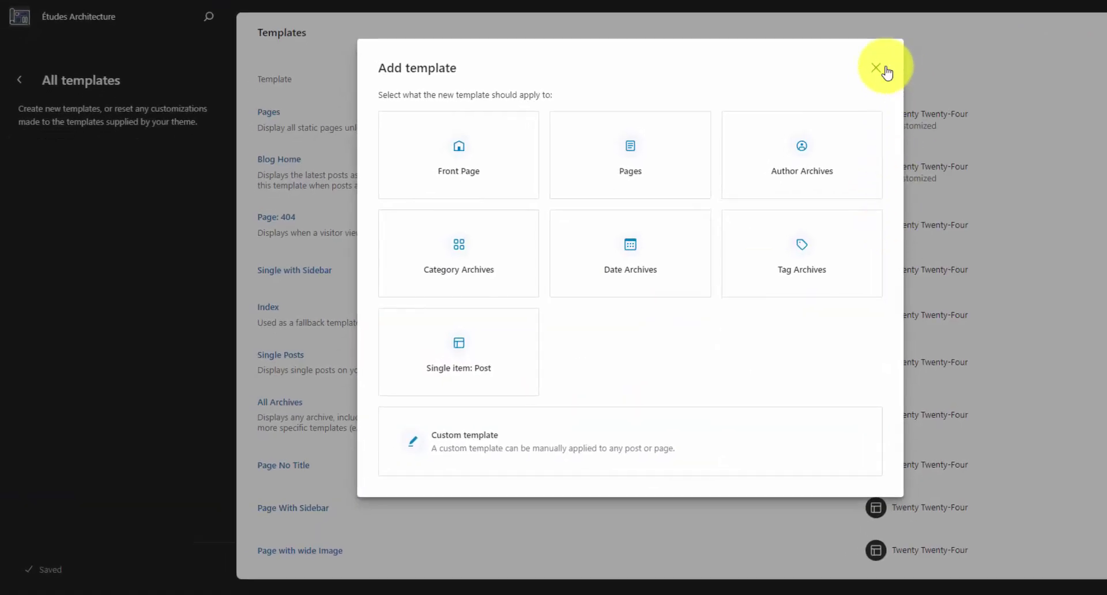
click(876, 68)
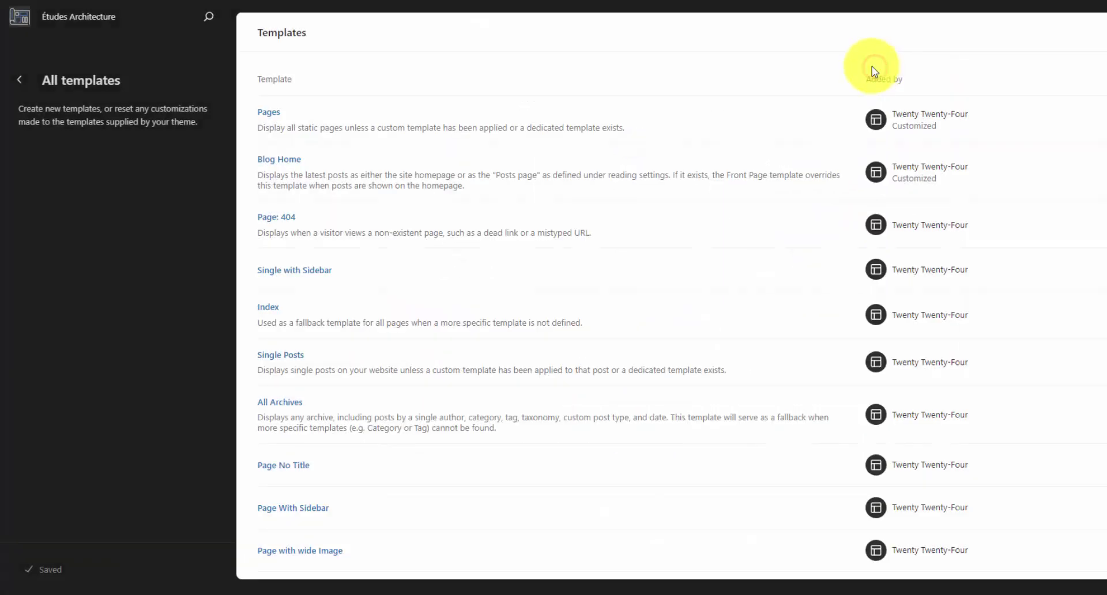
- In the dashboard's Reading settings, make the homepage display a static page and choose HOMETEST as the homepage
click(25, 22)
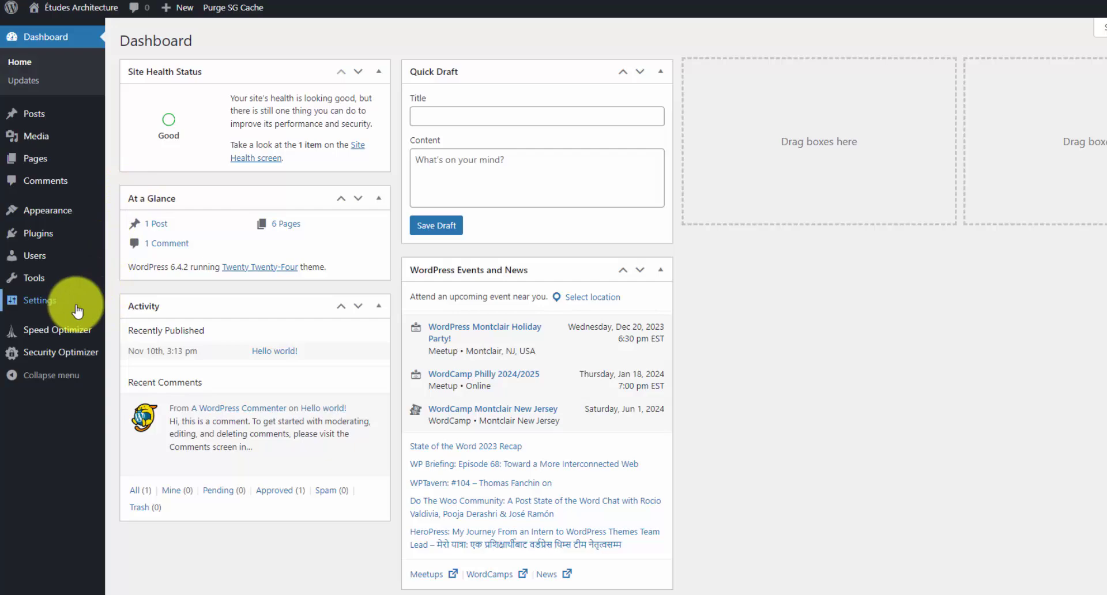
mouse_move(71, 308)
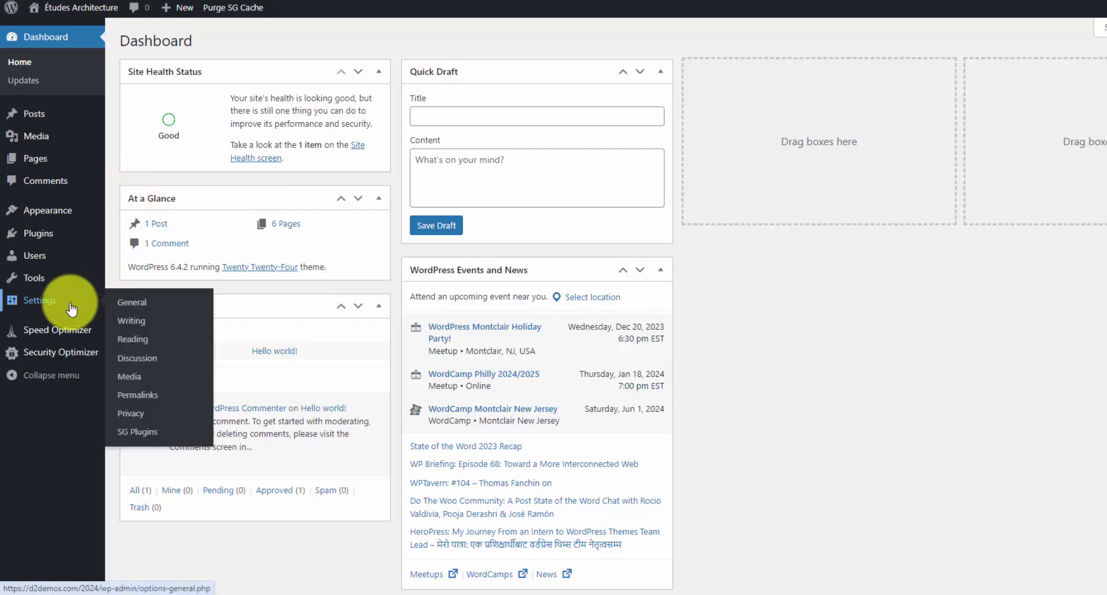
click(133, 339)
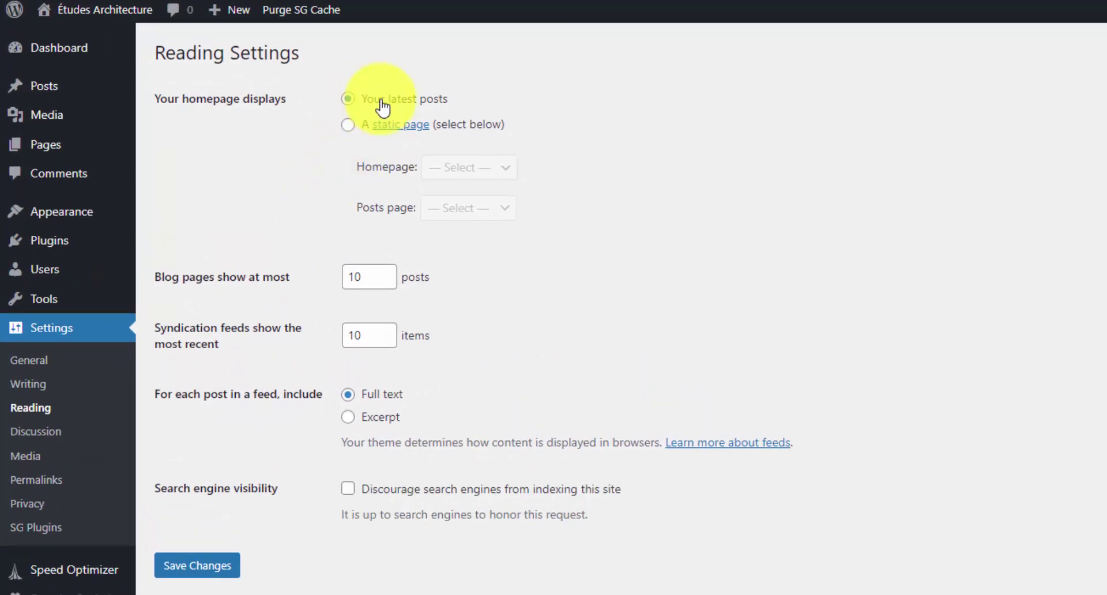
click(347, 128)
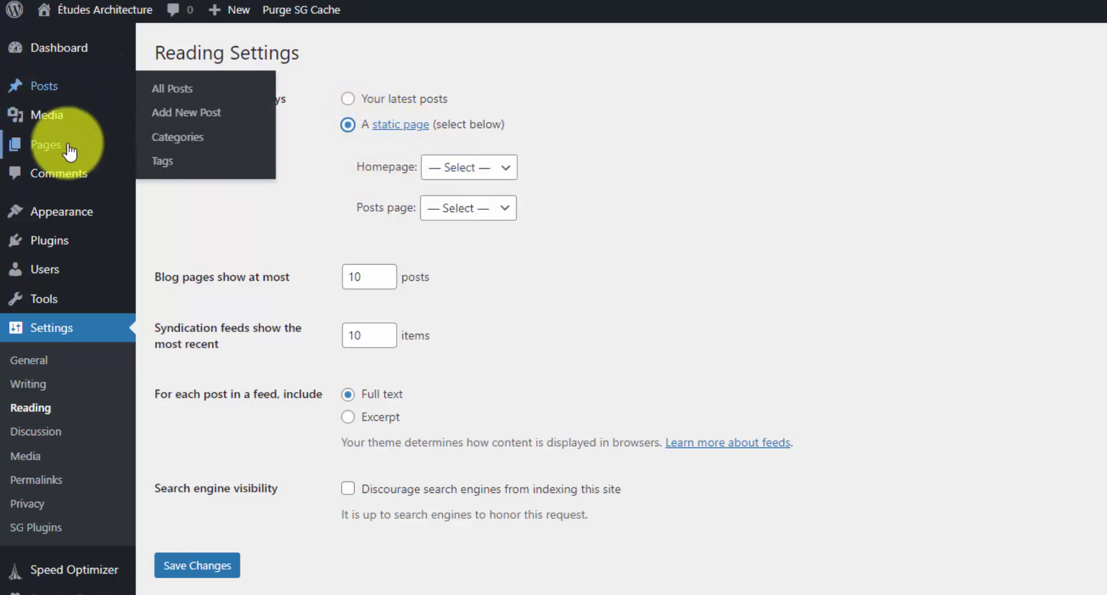
mouse_move(69, 151)
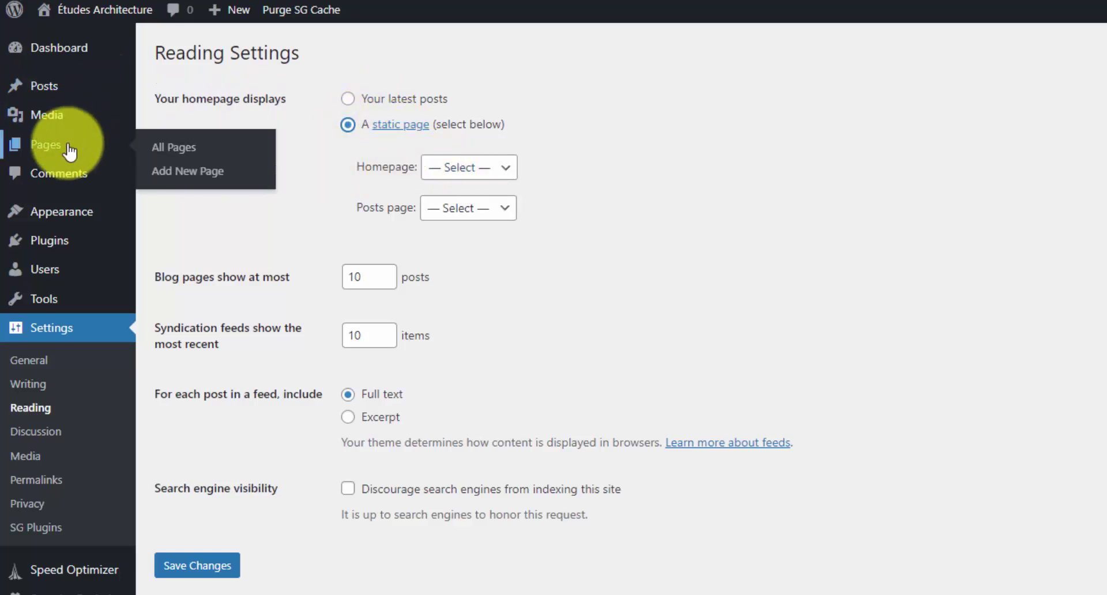
click(492, 169)
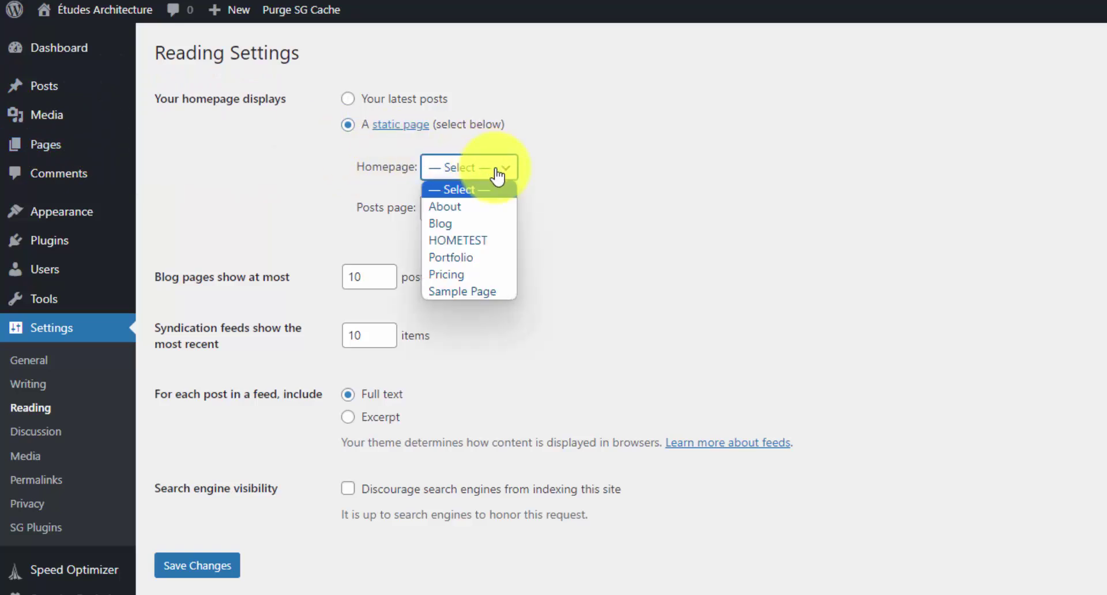
click(473, 242)
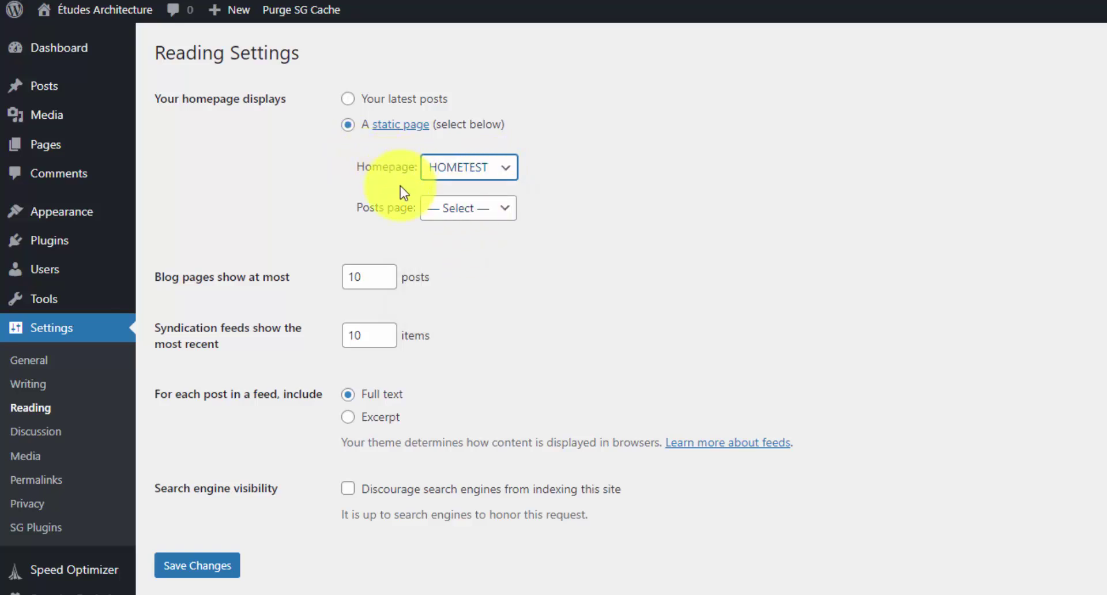
- Set the posts page to Blog and save the Reading settings
click(500, 207)
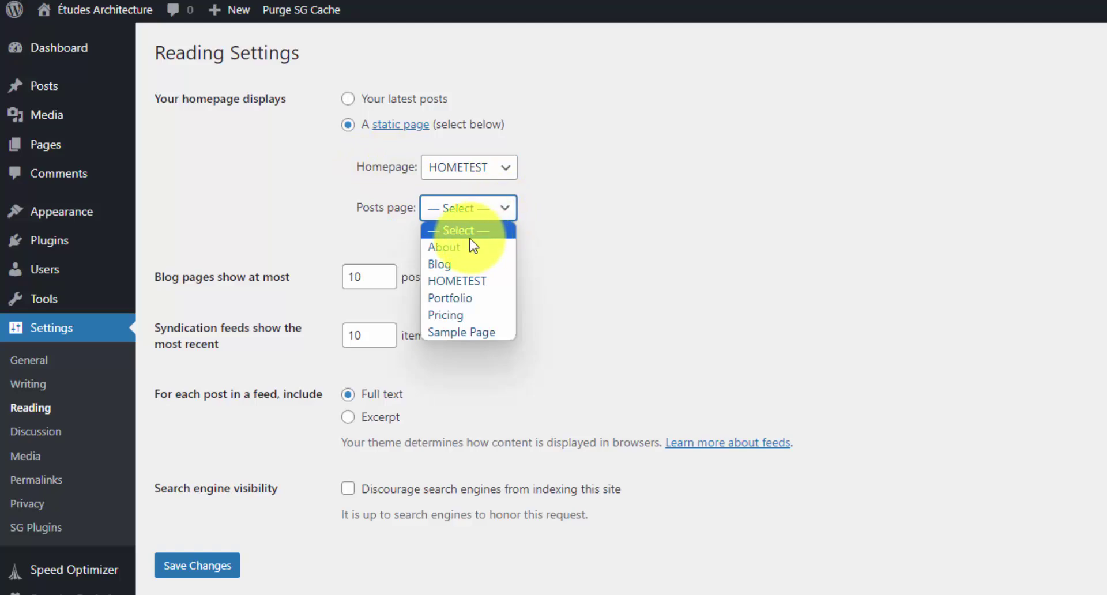
click(469, 264)
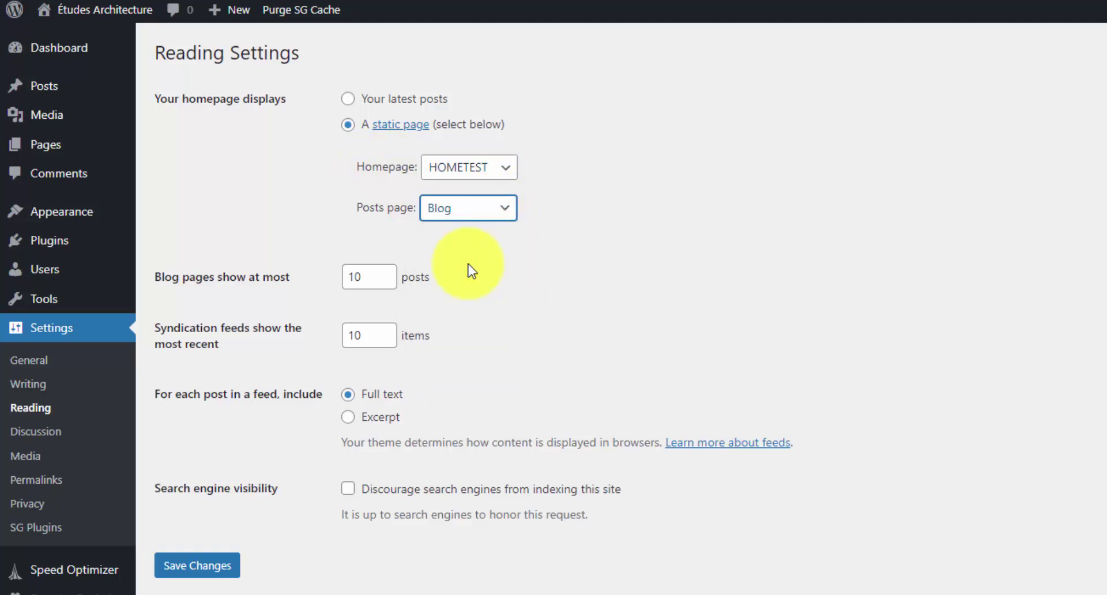
click(192, 566)
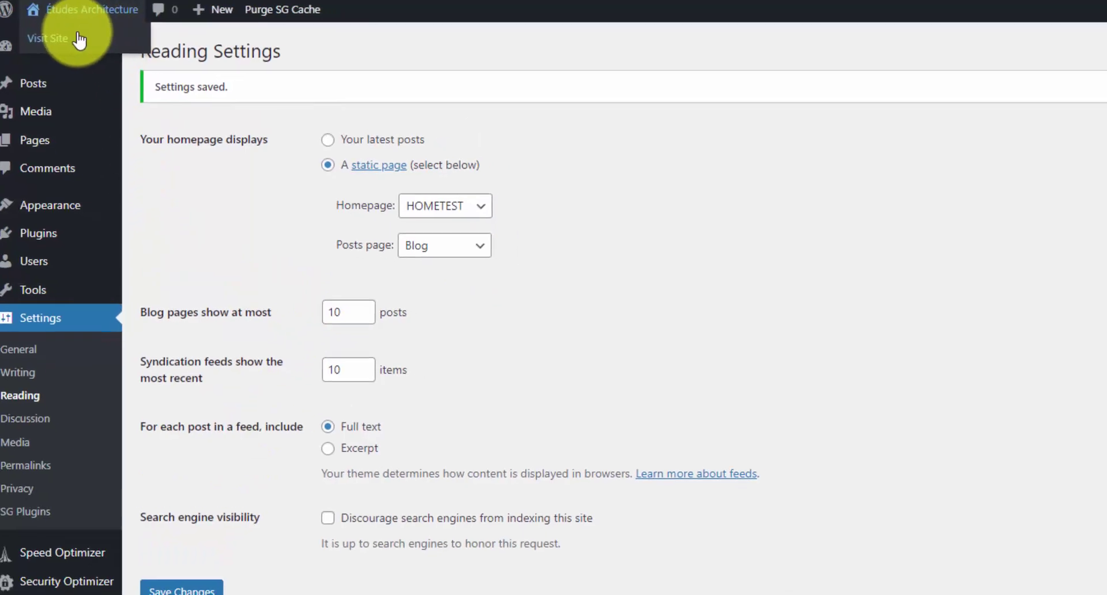
- Visit the site to check the title of its front page, and return to the Reading settings
click(26, 32)
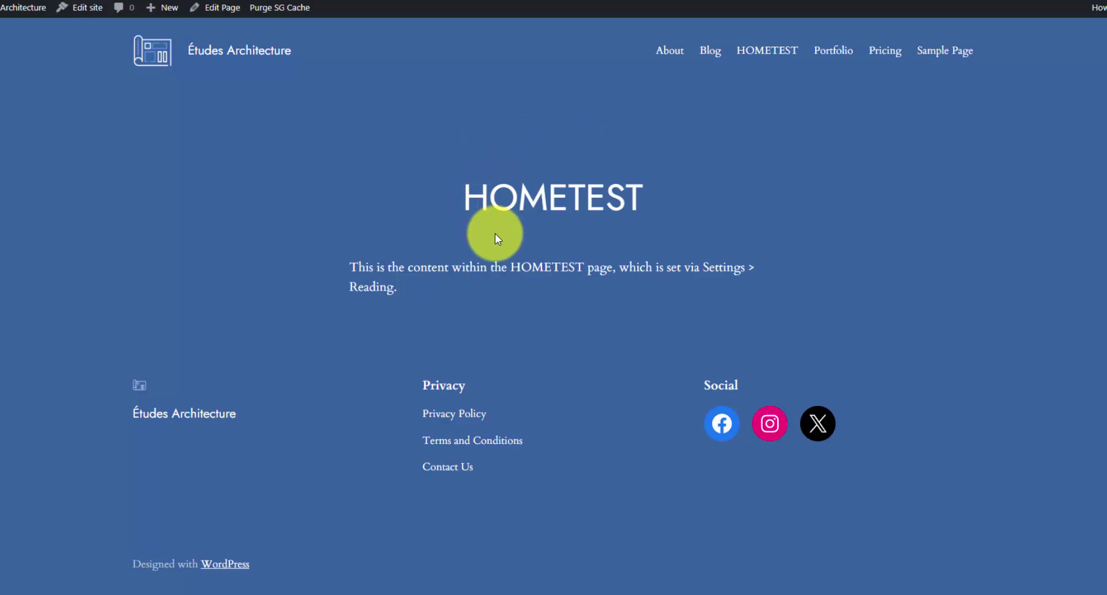
drag(458, 192, 640, 193)
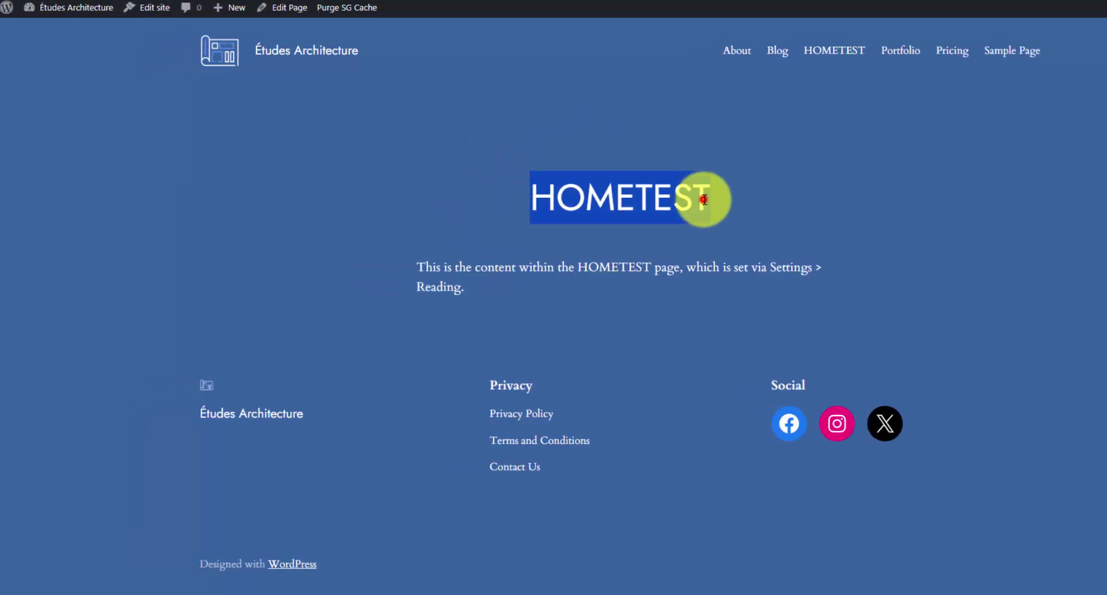
click(402, 1)
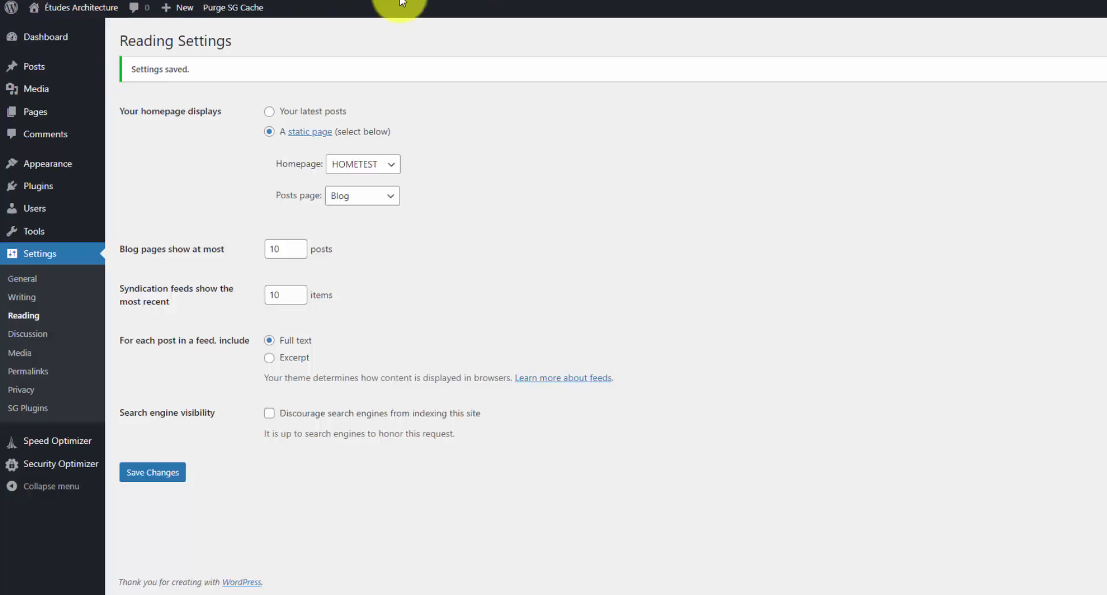
- Check the front page and posts page assignments in the pages list, and examine the Template Hierarchy diagram in the WordPress developer handbook
click(55, 112)
click(195, 219)
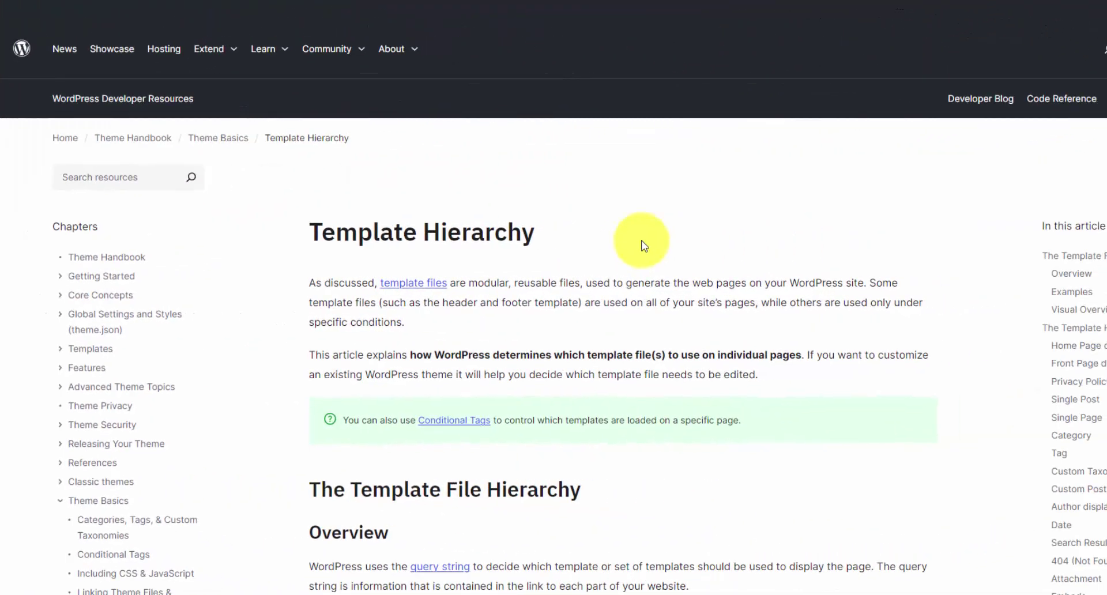
scroll(640, 242, down, 20)
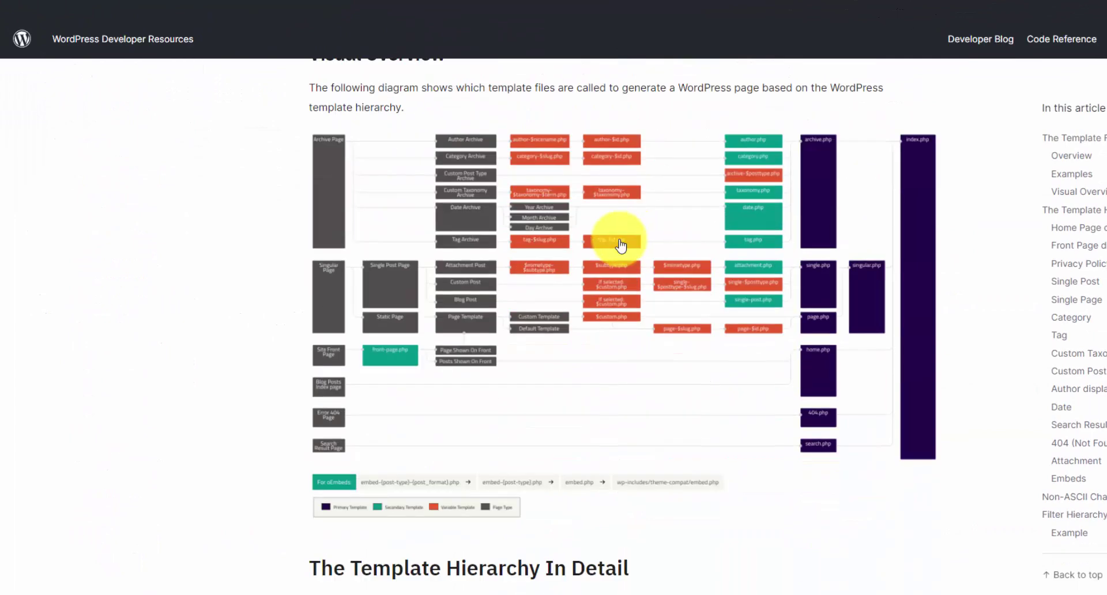
click(539, 246)
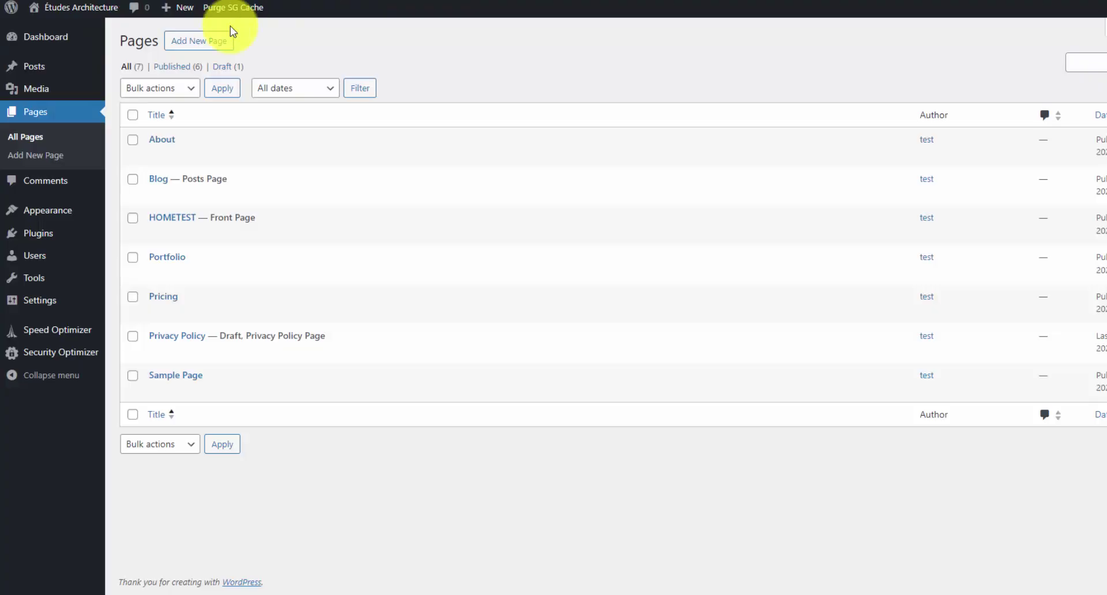
- Return to the WordPress dashboard and open the Blog Home template in the site editor for editing
mouse_move(67, 210)
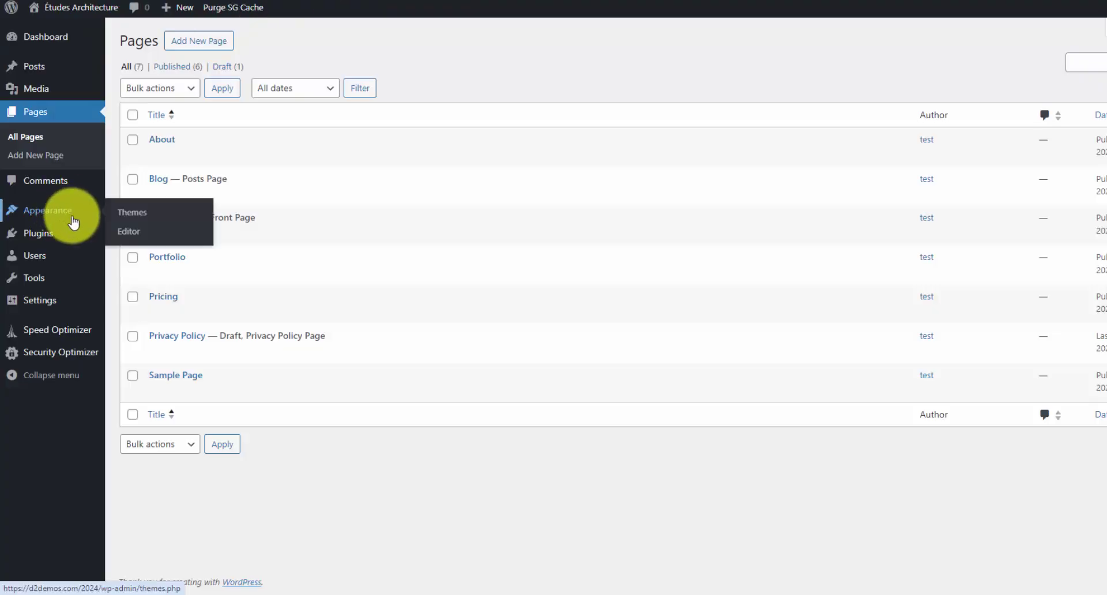
click(117, 234)
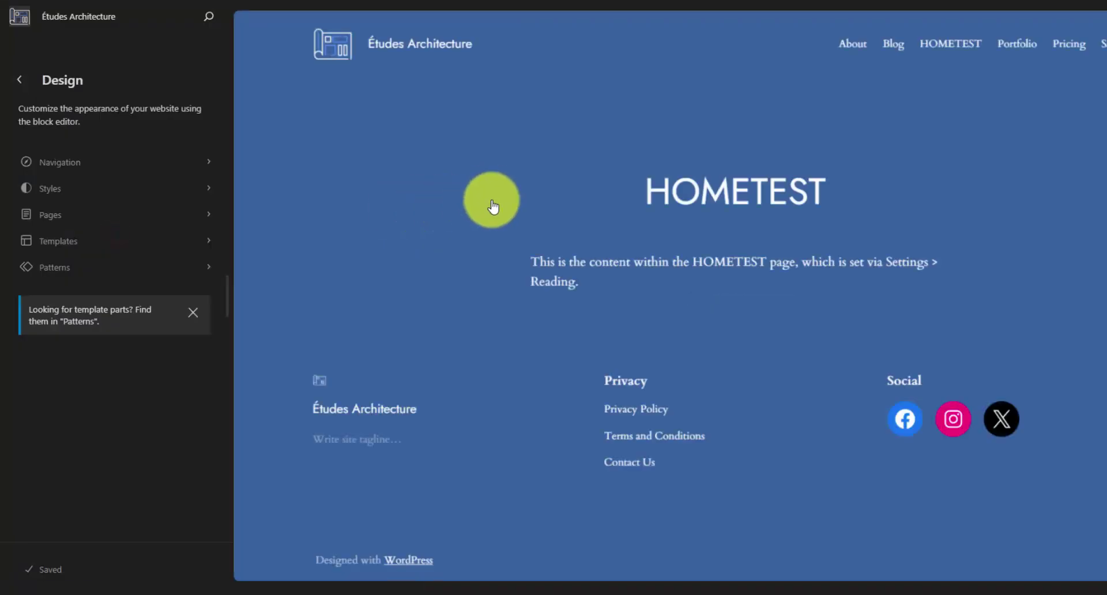
click(131, 245)
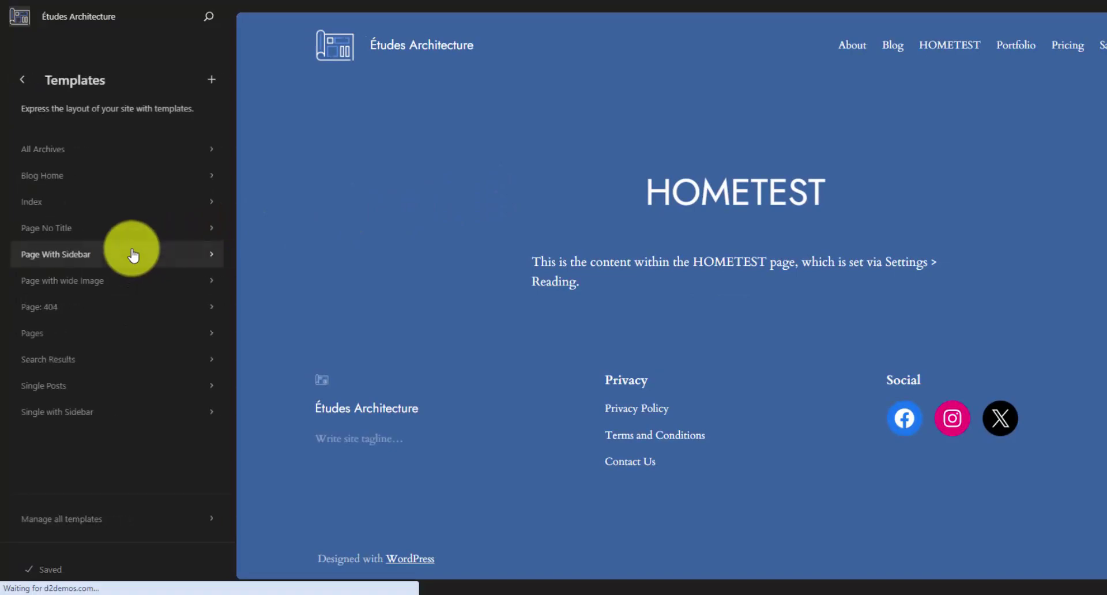
click(131, 178)
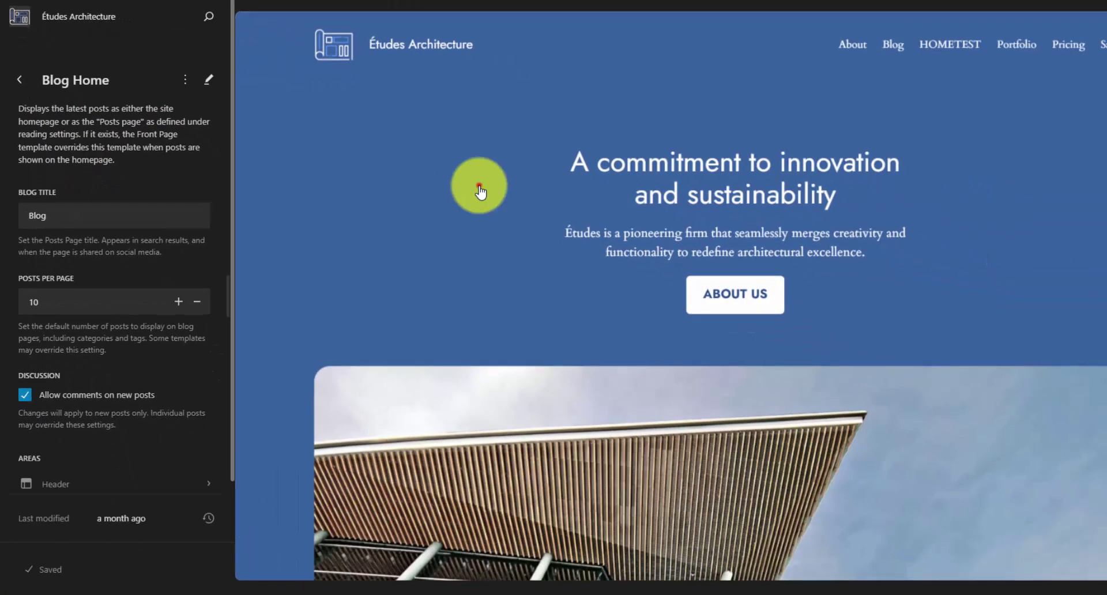
click(1087, 302)
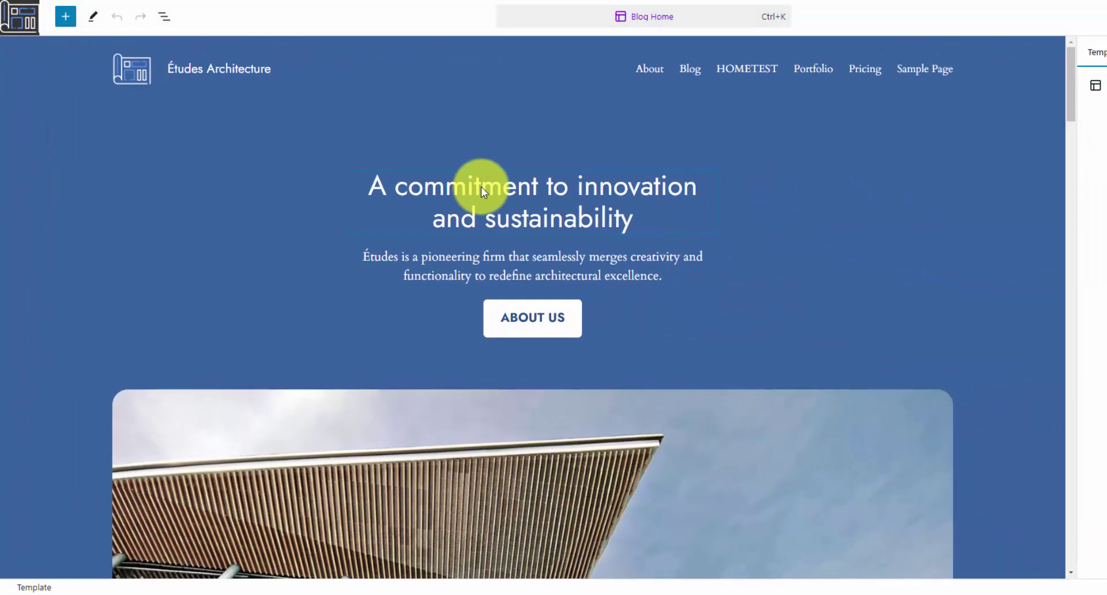
- Look through the sections of the Blog Home template's layout, from the hero heading down to the testimonial and back
scroll(650, 271, down, 10)
scroll(651, 273, down, 15)
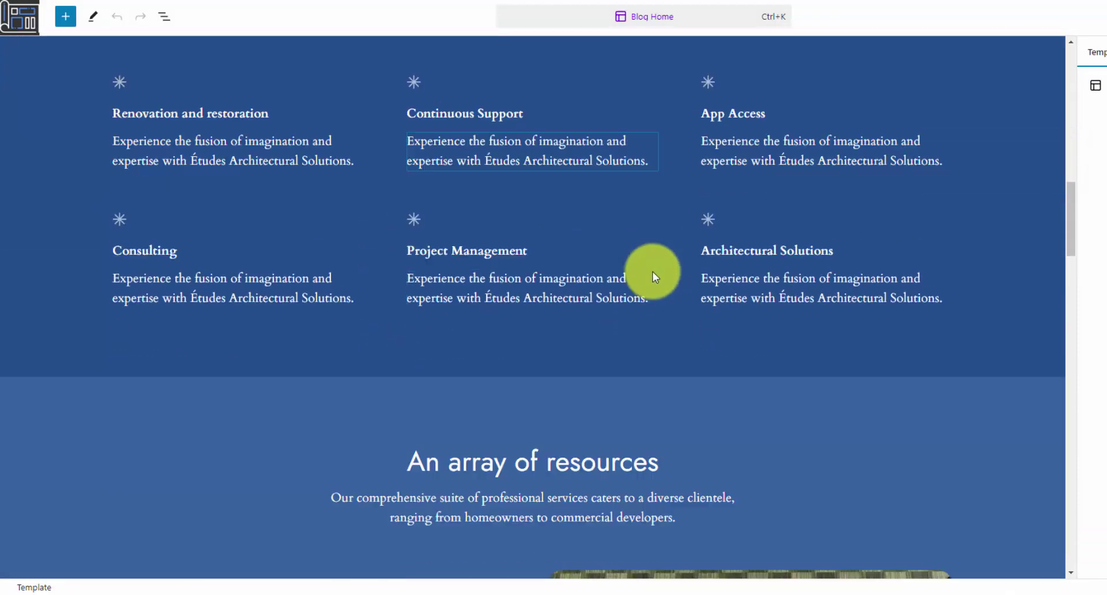
scroll(653, 271, down, 7)
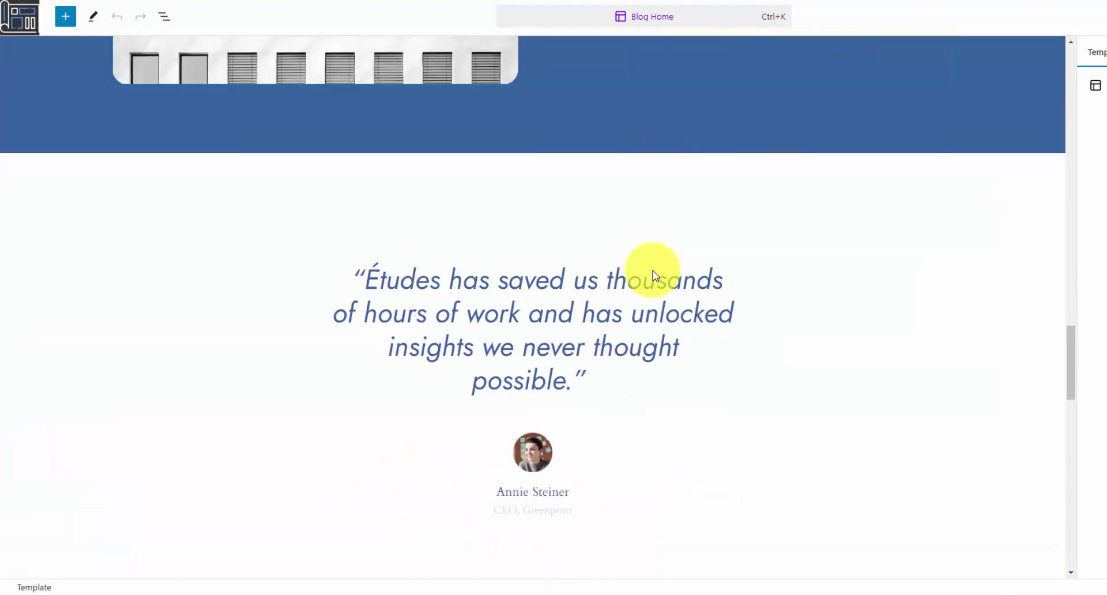
scroll(653, 271, up, 13)
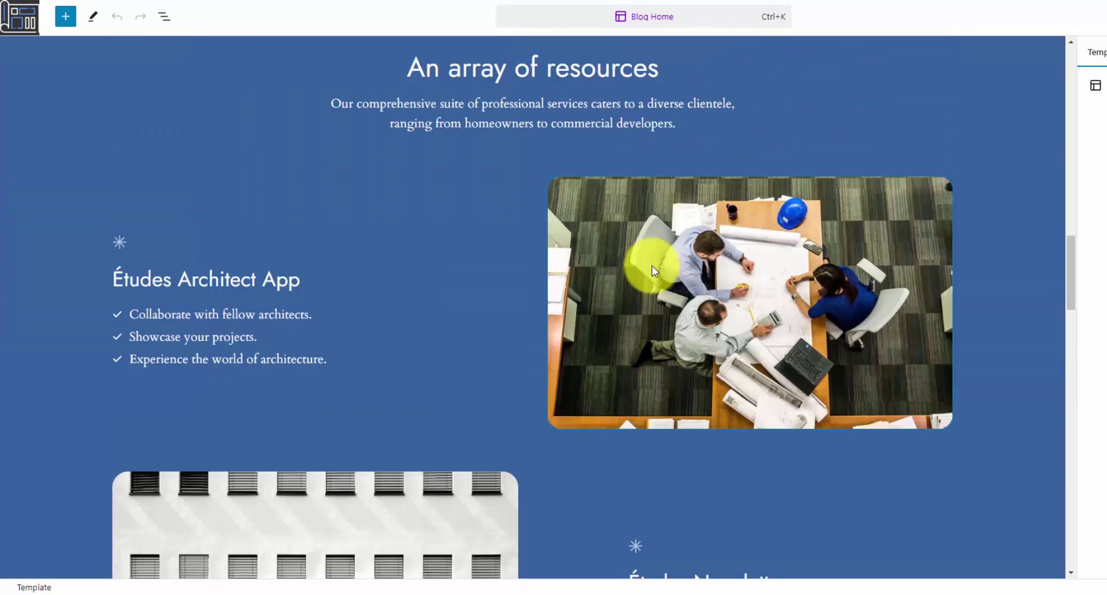
scroll(653, 271, up, 12)
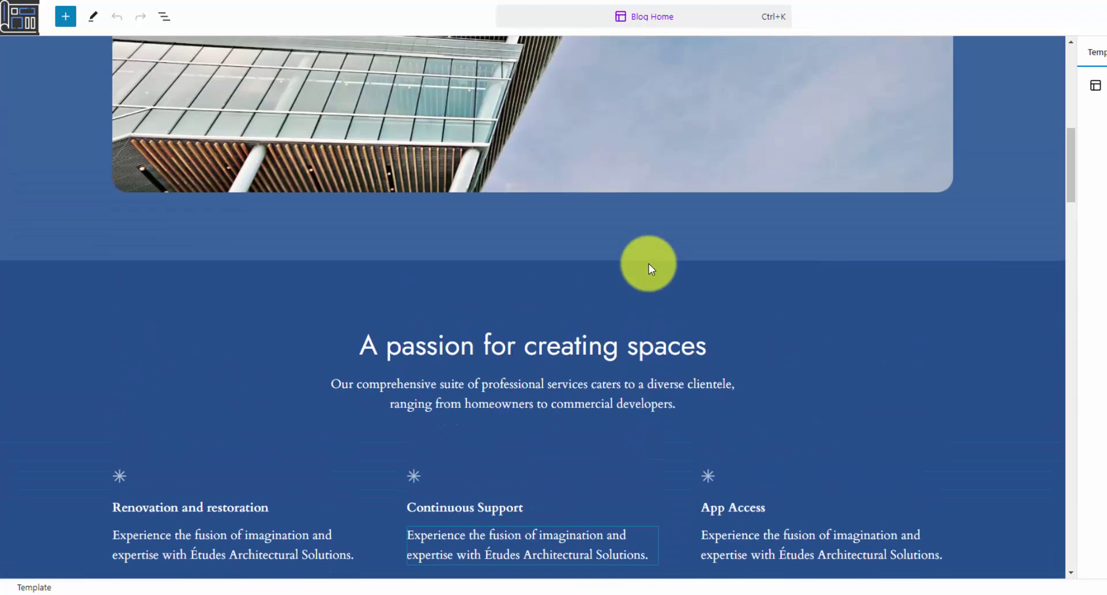
scroll(649, 269, up, 6)
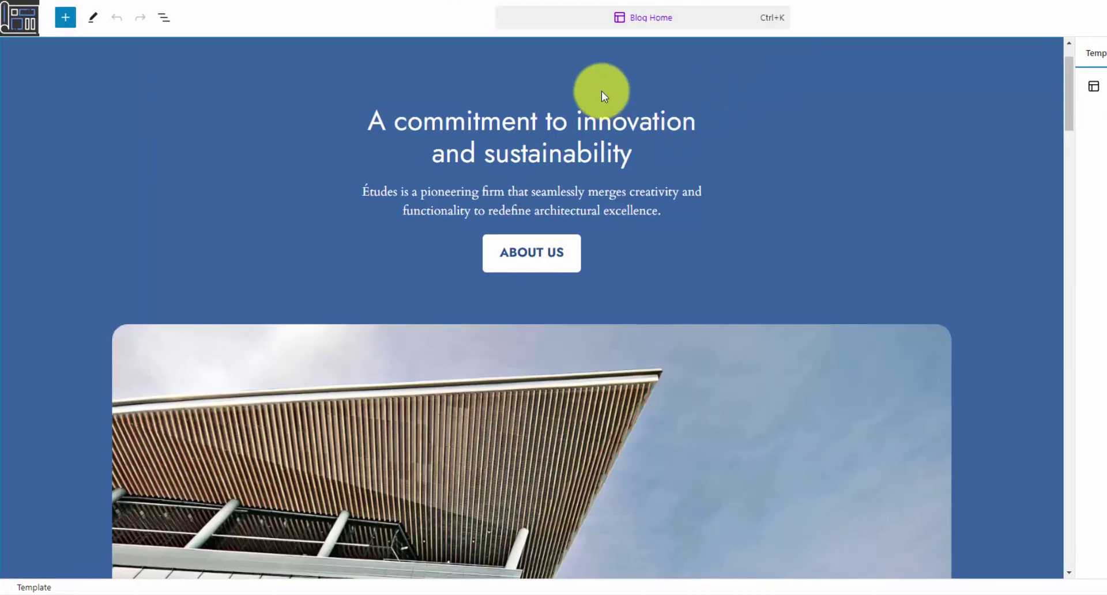
- Leave the site editor for the dashboard and activate the Twenty Twenty-One theme
click(19, 18)
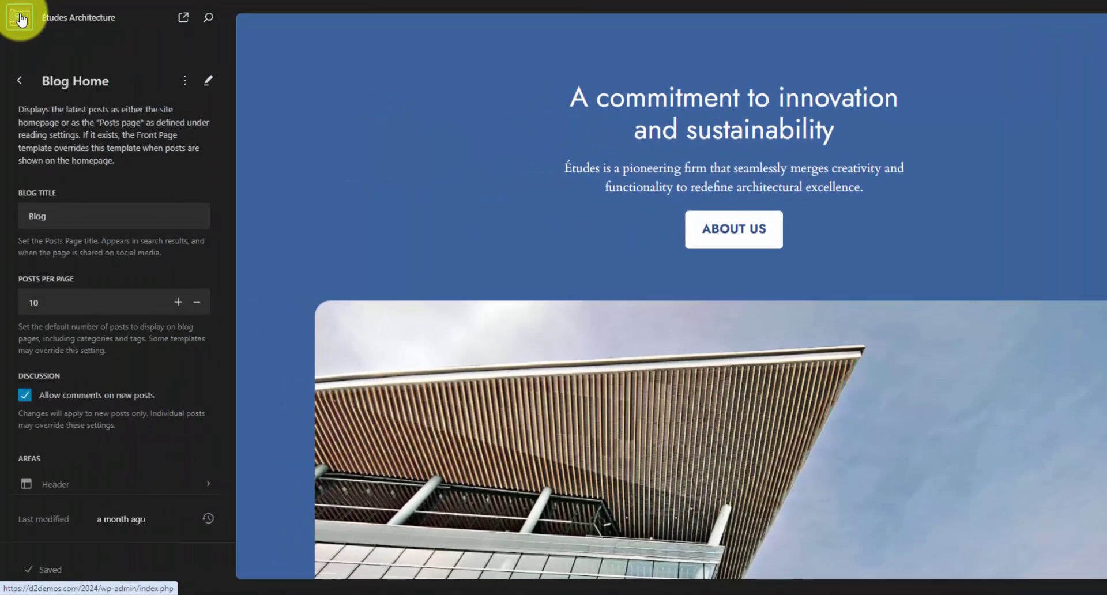
click(19, 81)
click(20, 18)
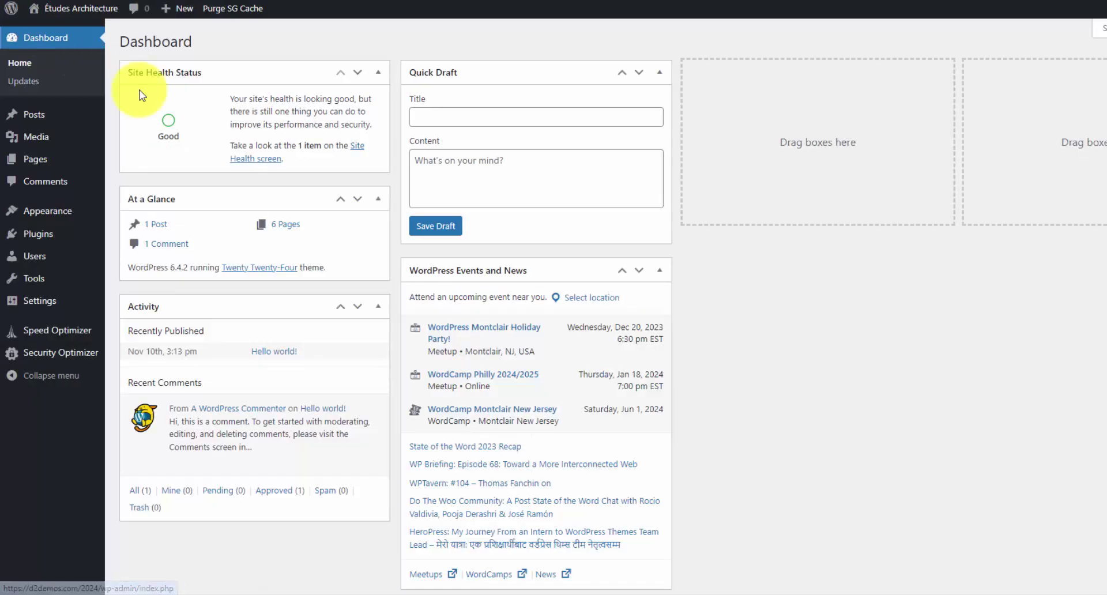
mouse_move(63, 219)
click(130, 213)
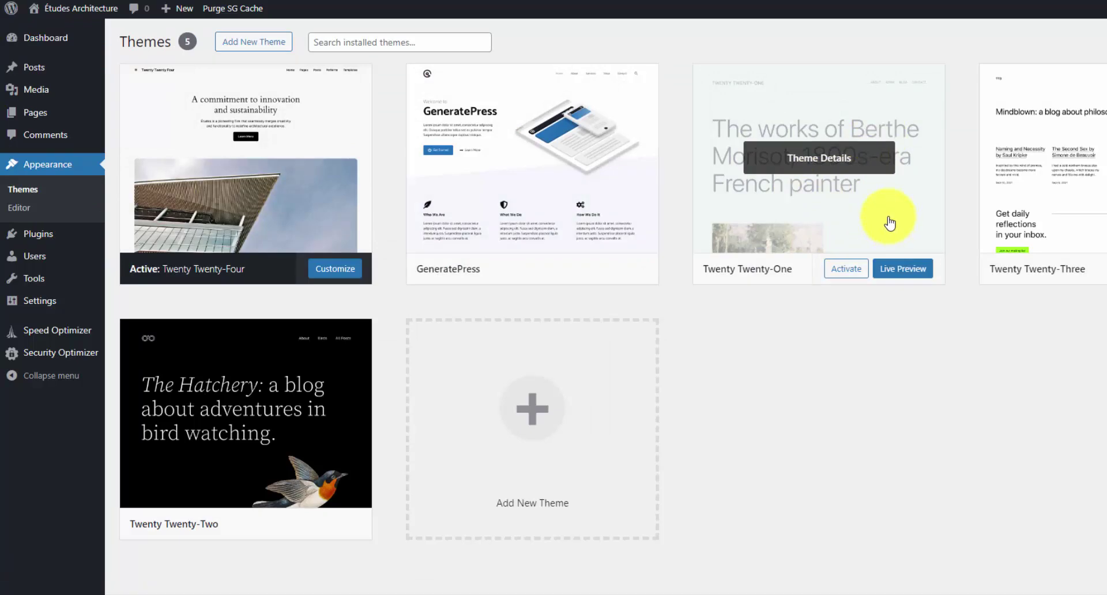
click(854, 266)
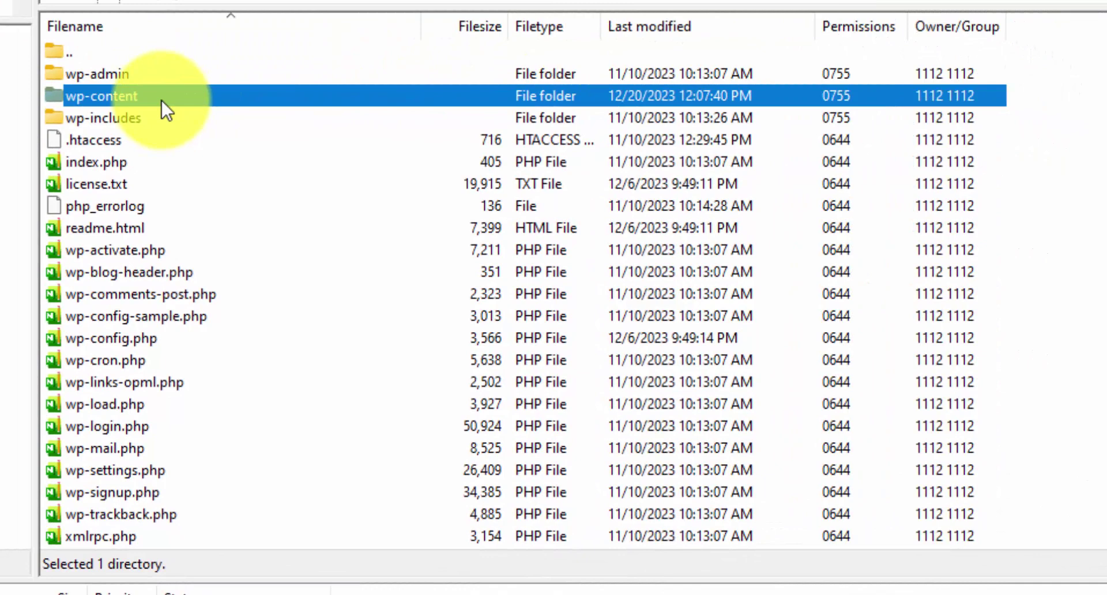
- Switch to the FTP client and open the server's wp-content/themes/twentytwentyone folder
double_click(161, 97)
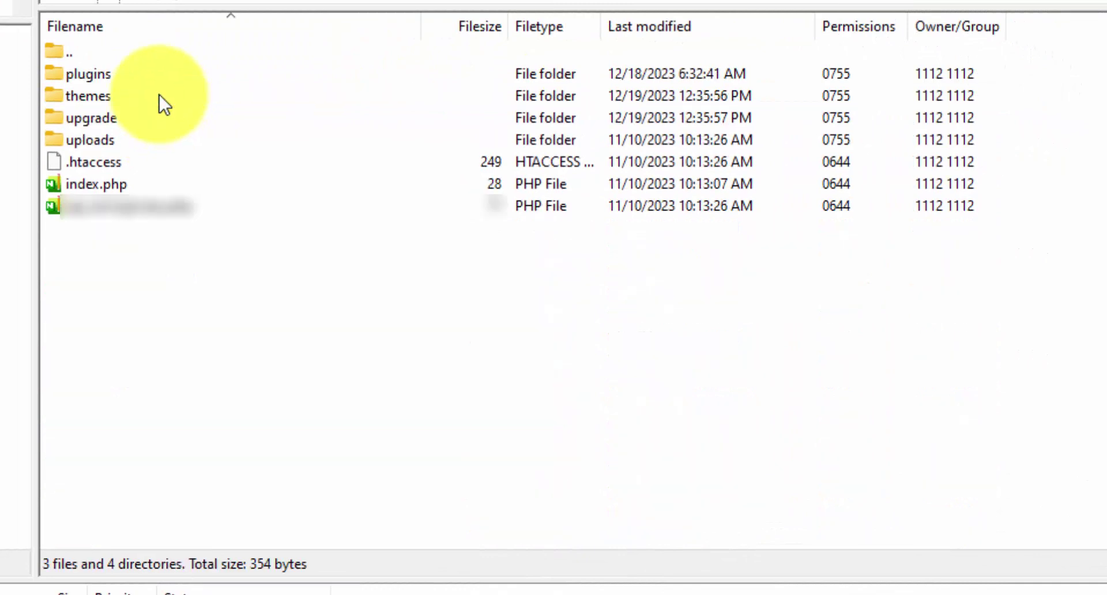
click(122, 96)
double_click(122, 96)
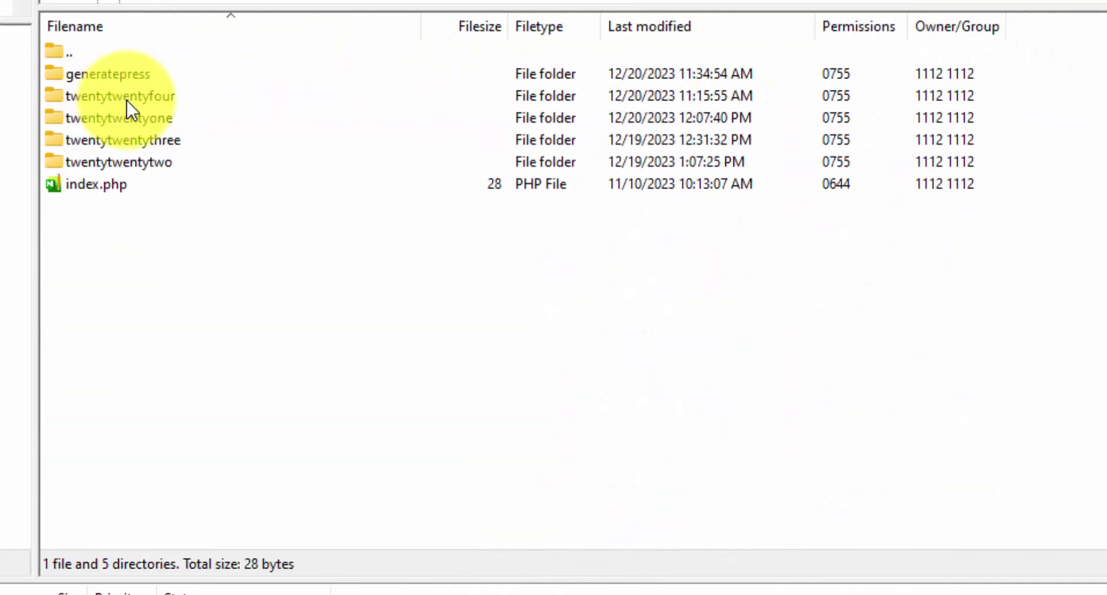
click(175, 122)
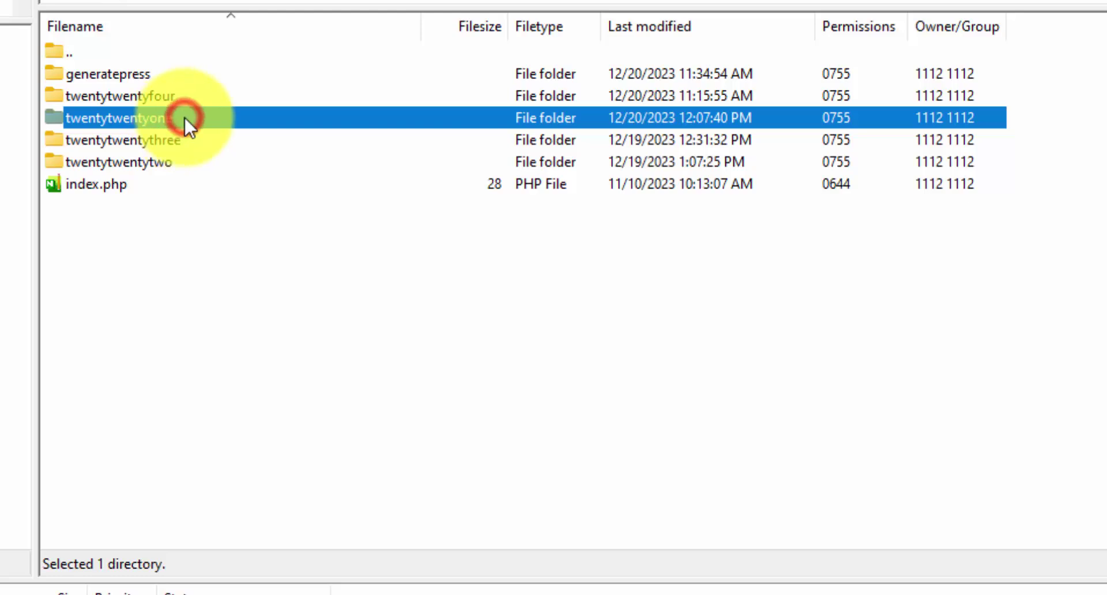
double_click(184, 117)
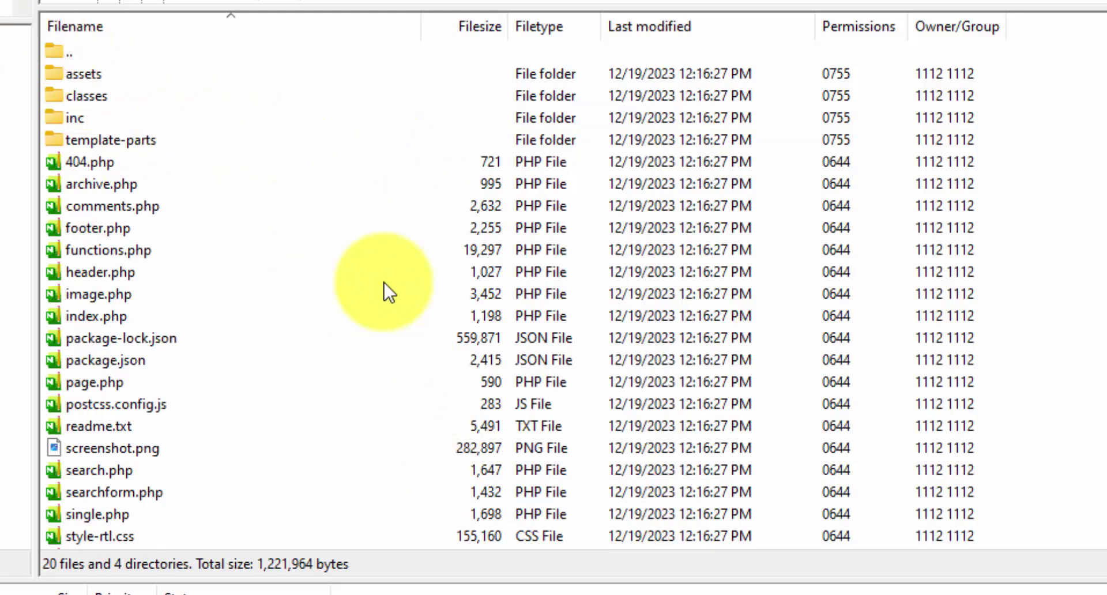
- Review the theme's PHP files by picking out functions.php, footer.php, page.php, header.php and index.php in the file listing
click(120, 248)
click(116, 231)
click(144, 250)
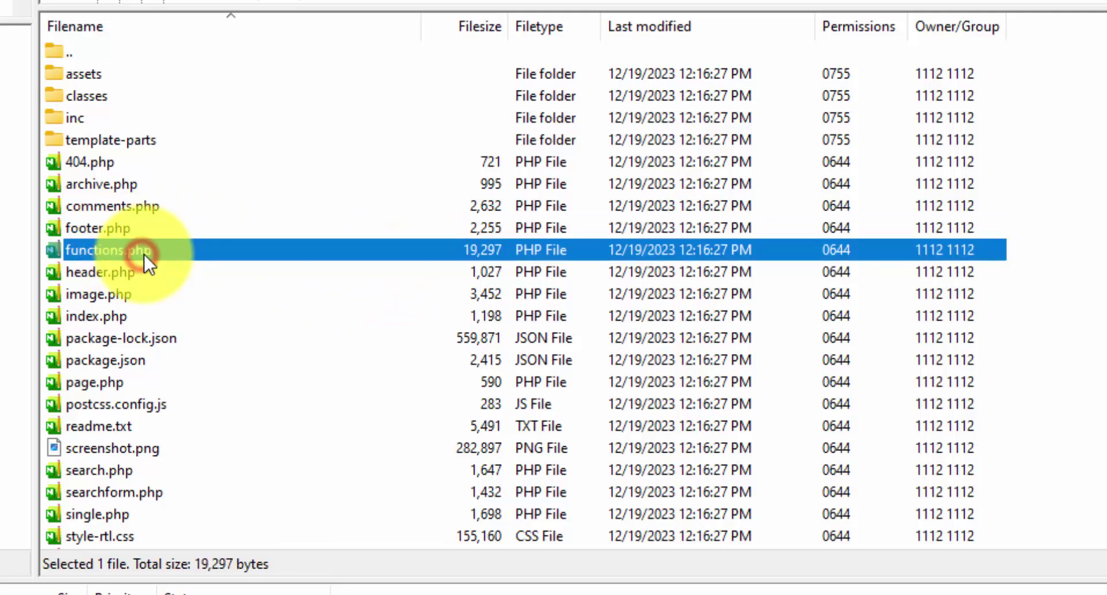
click(130, 228)
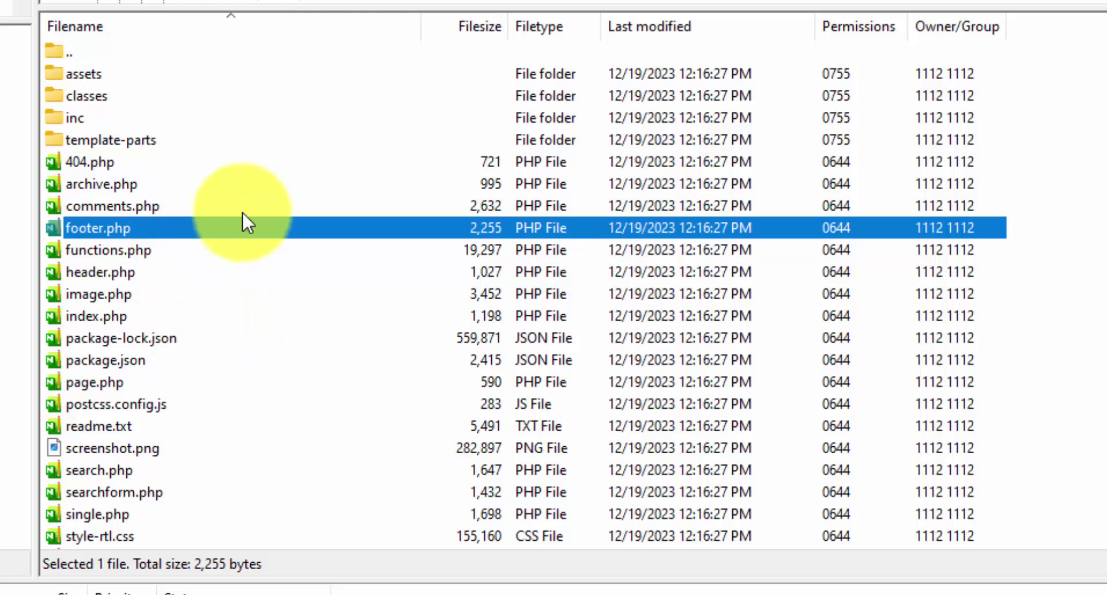
click(167, 378)
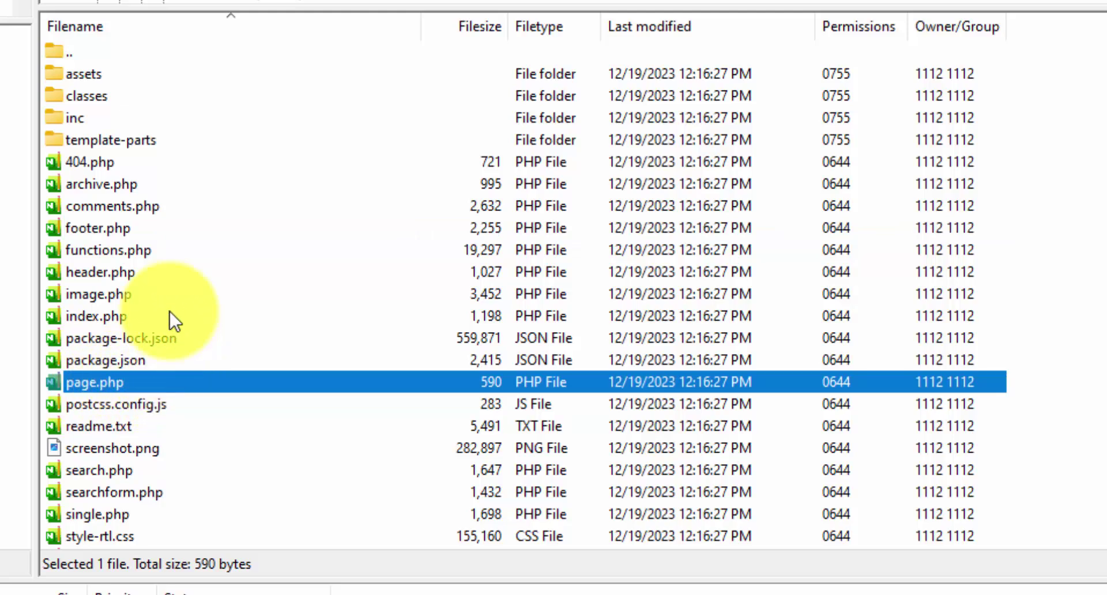
click(128, 274)
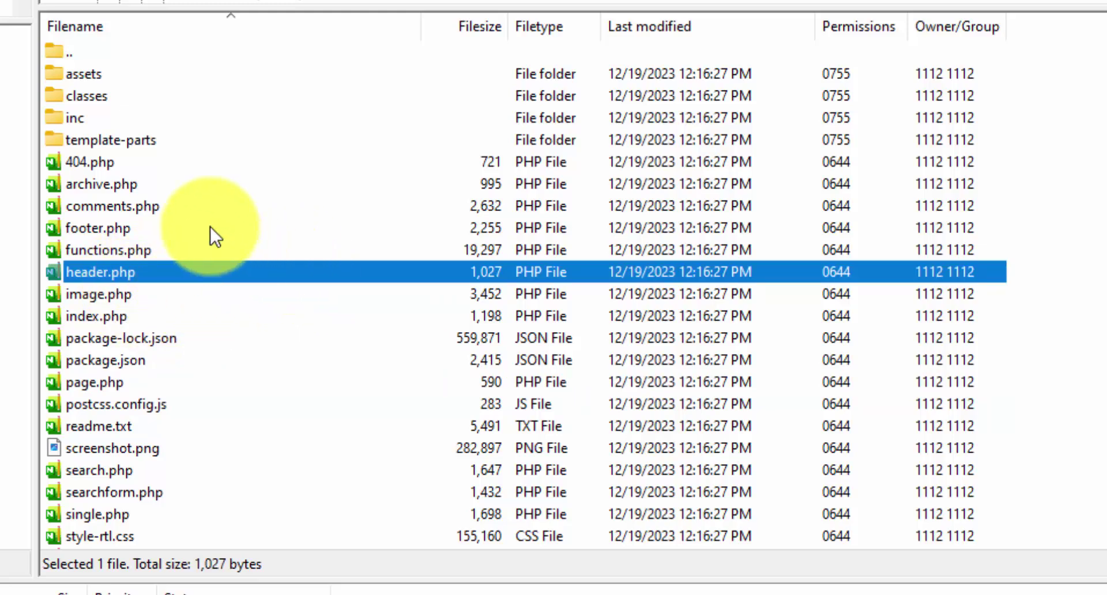
click(102, 314)
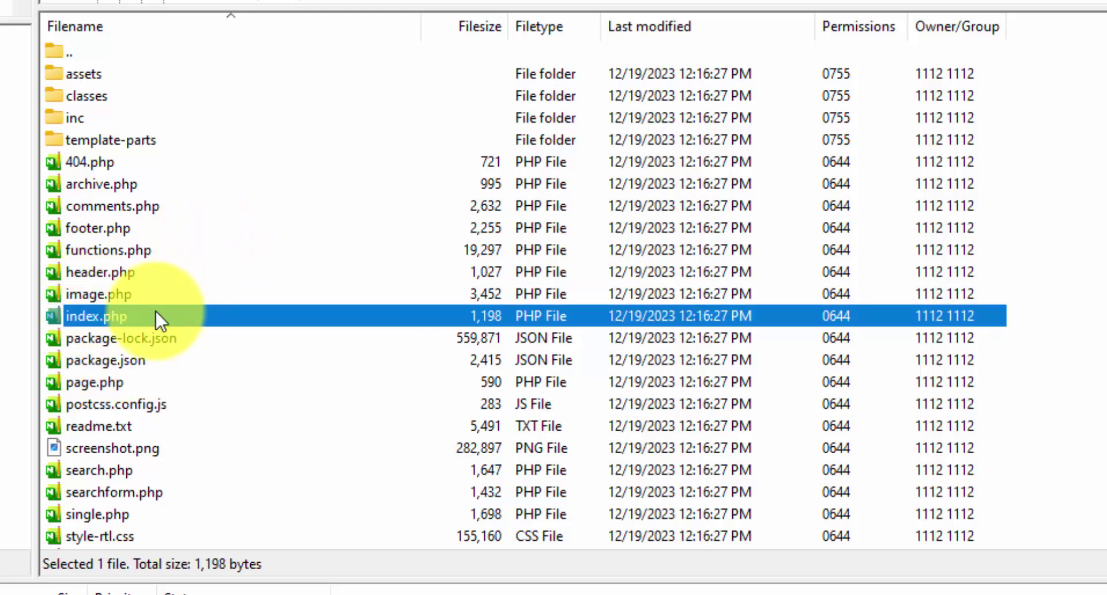
- Open page.php in the text editor and examine its get_header and get_footer calls, the posts loop and the template part call
click(114, 384)
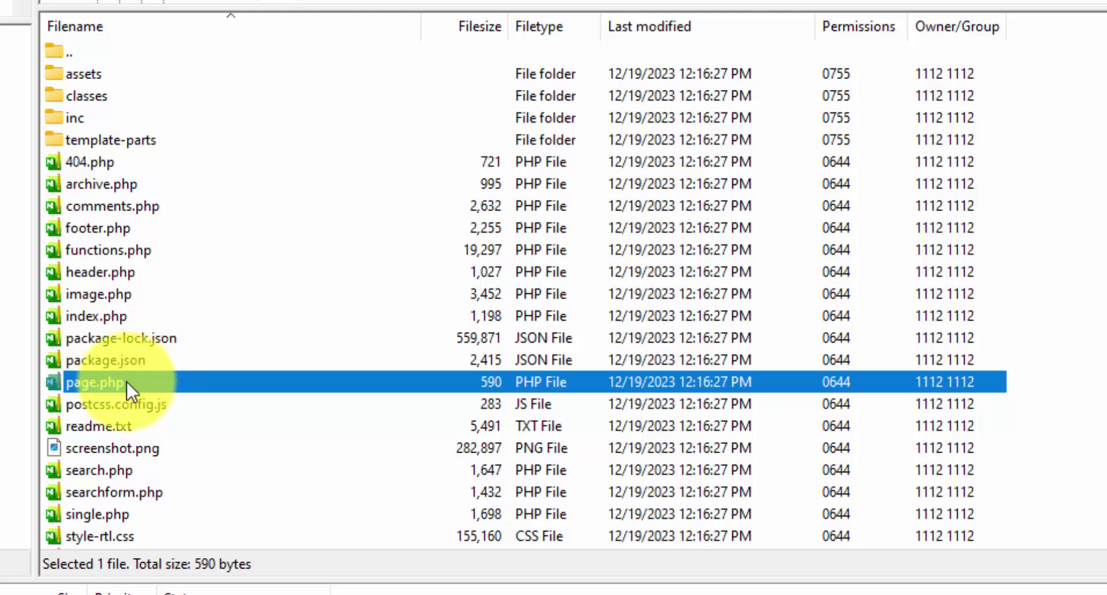
click(126, 382)
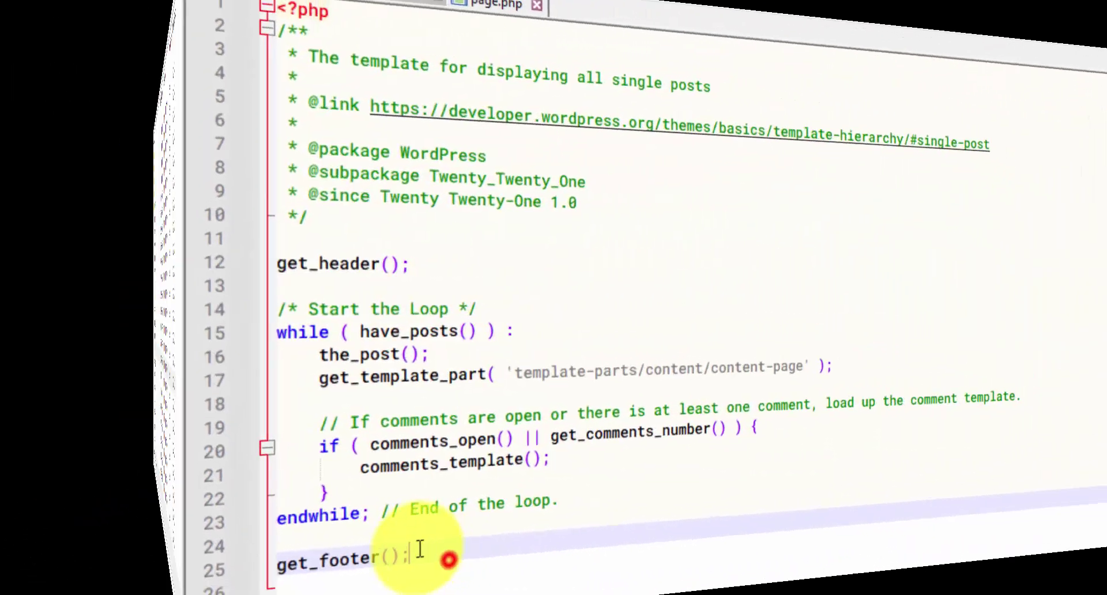
drag(230, 535, 42, 40)
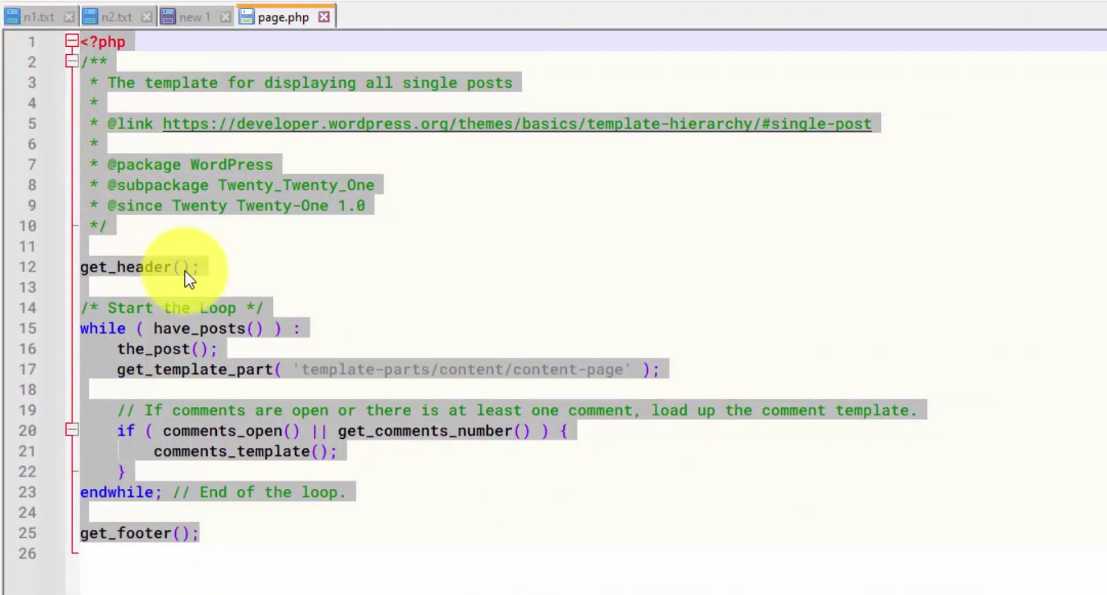
click(163, 266)
double_click(102, 267)
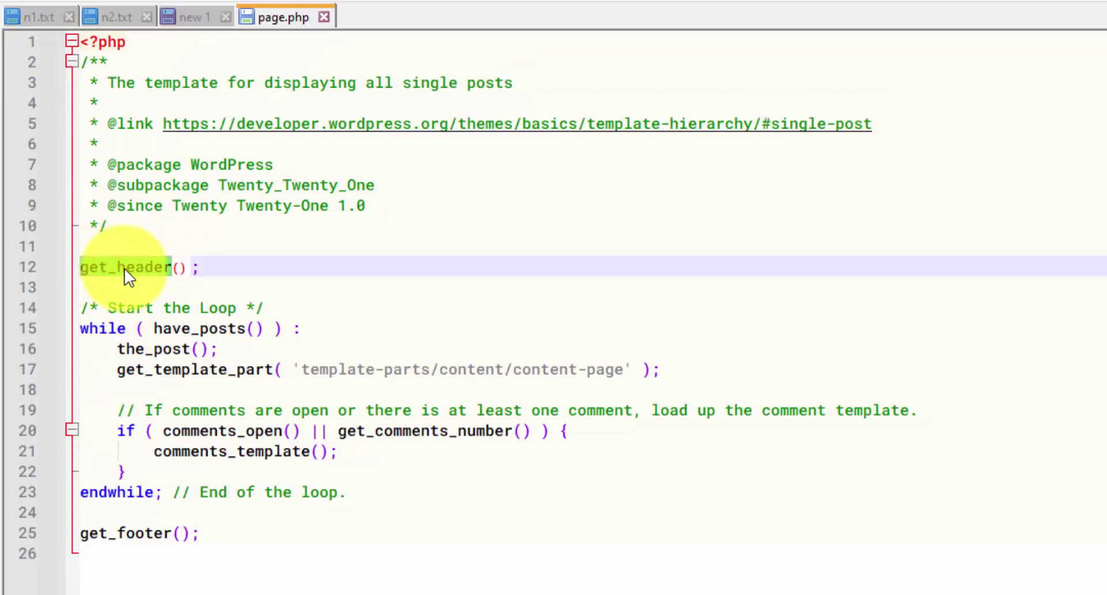
drag(205, 268, 81, 268)
drag(205, 534, 80, 534)
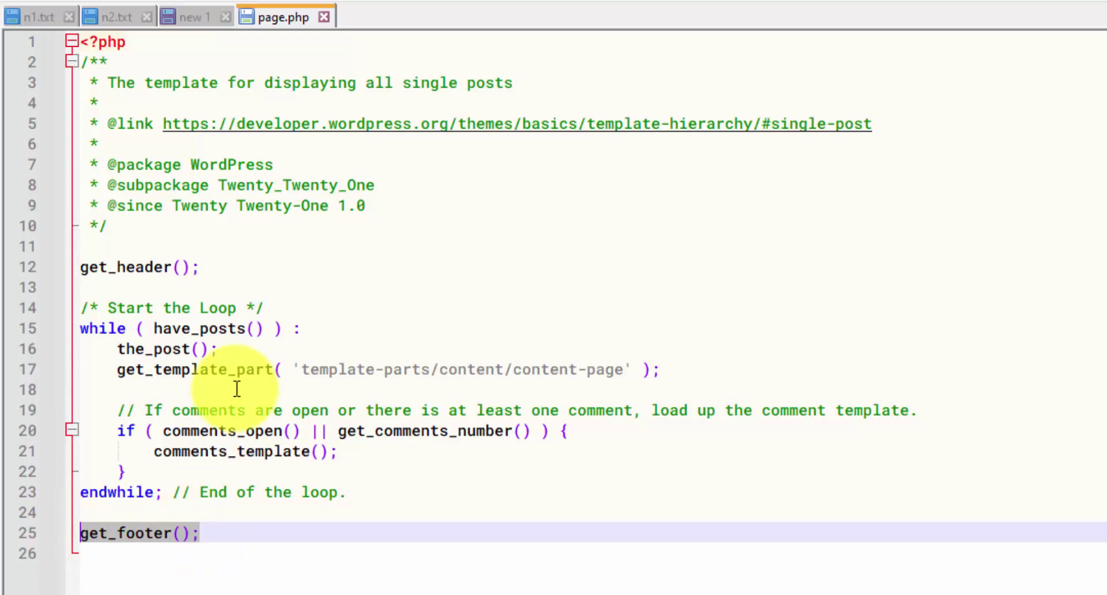
click(115, 329)
double_click(279, 369)
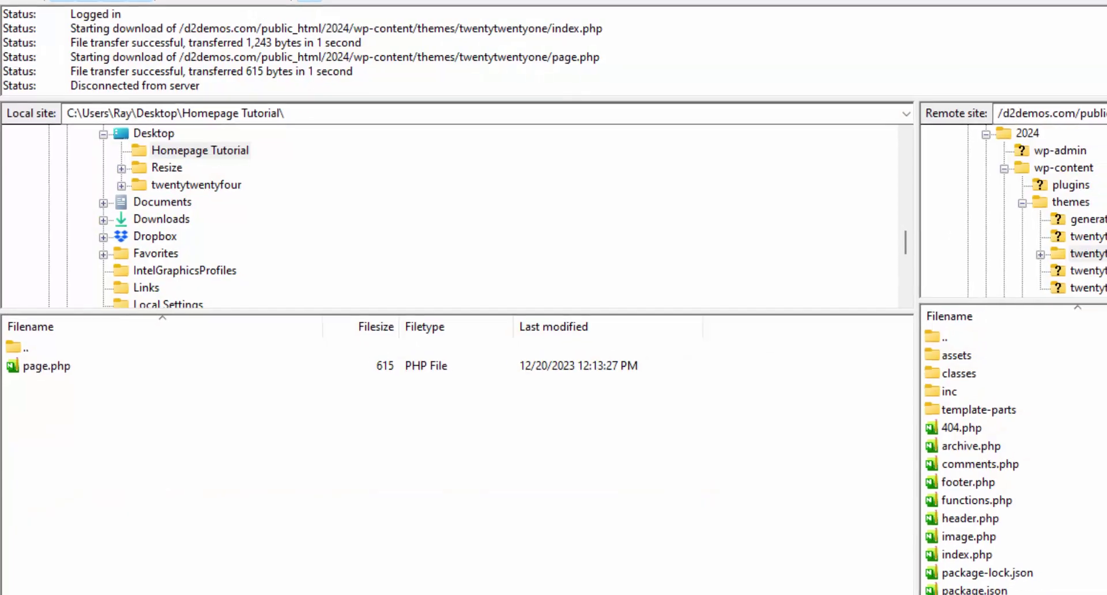
- Open the theme's index.php from the server and examine the conditional page header code below the get_header call
double_click(997, 555)
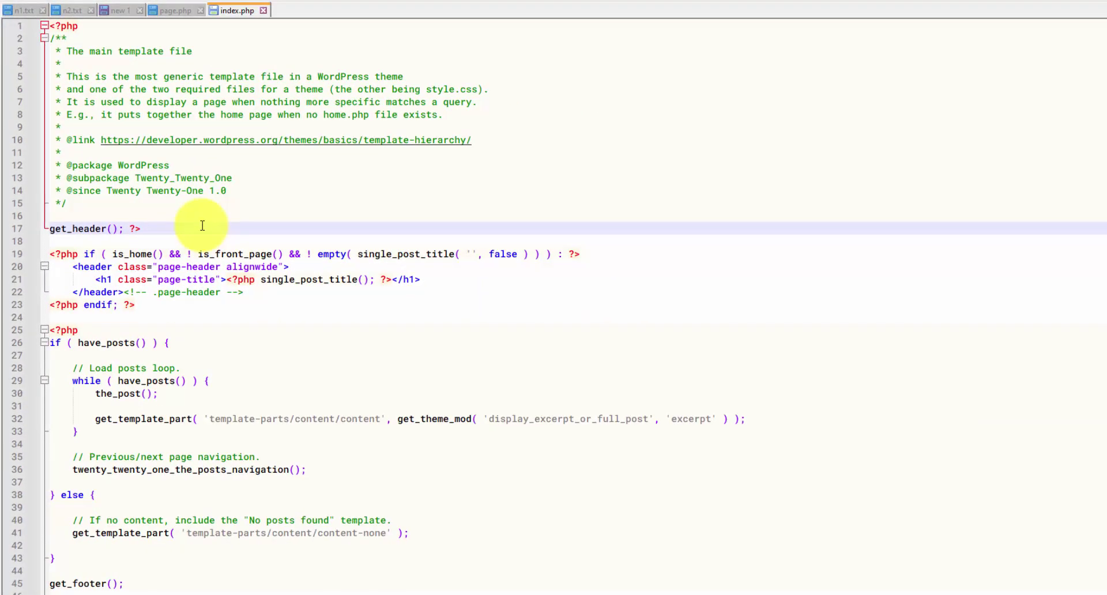
click(70, 254)
click(70, 267)
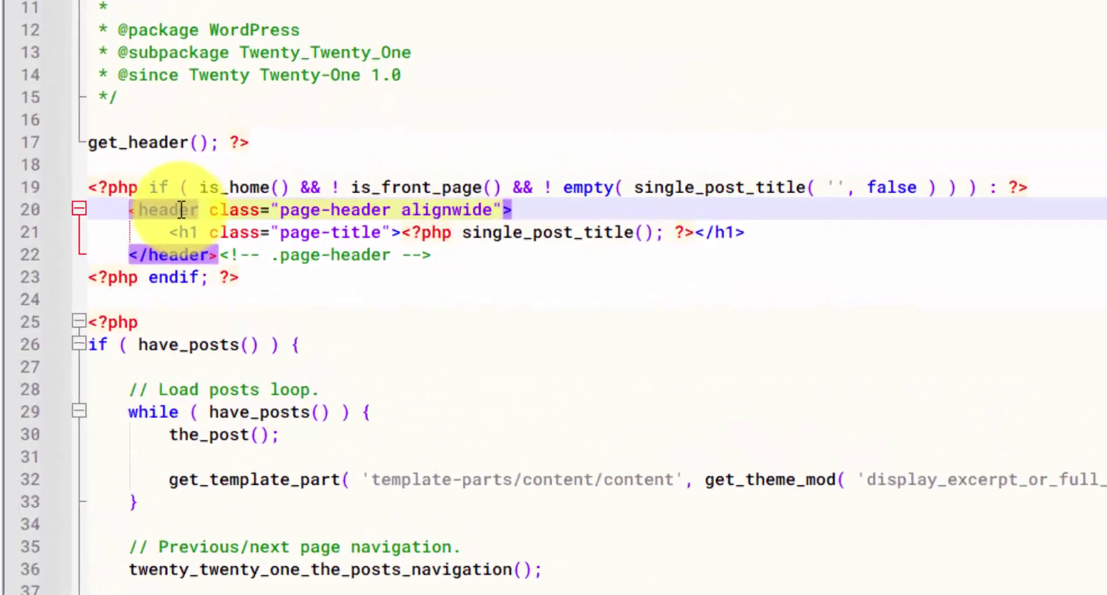
click(143, 182)
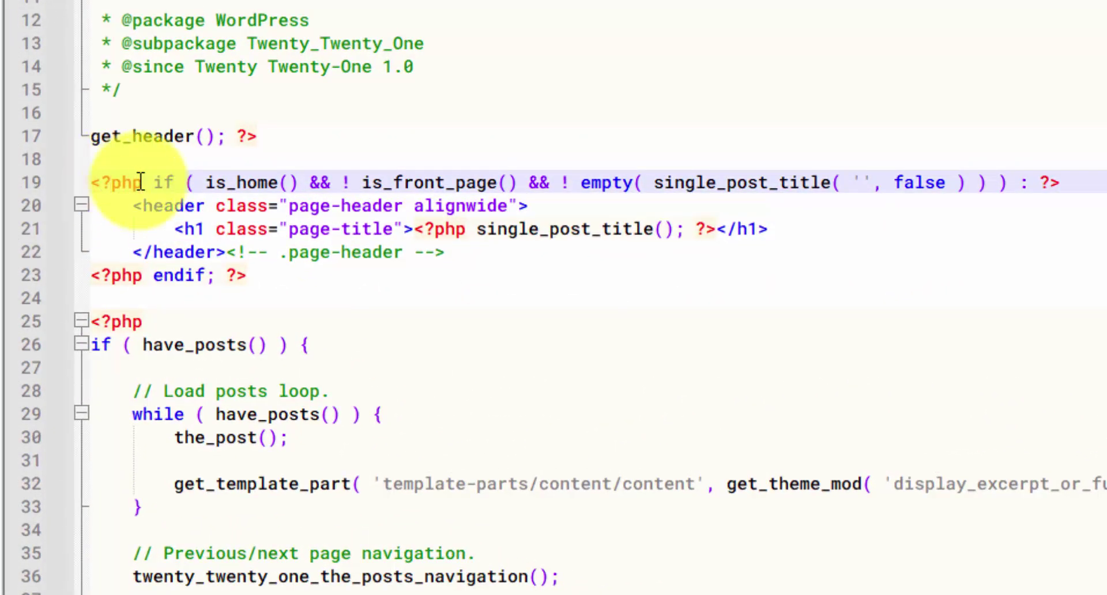
- Add an empty h2 element on a new line below the page-title h1 in the page header block
key(Left)
key(Left)
key(Left)
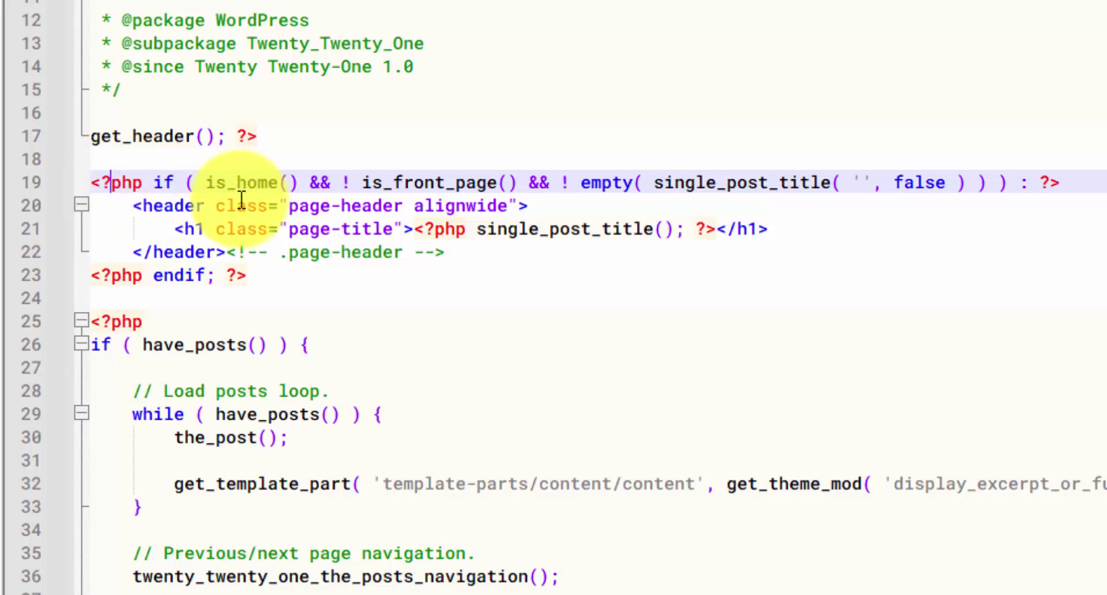
click(809, 222)
key(Return)
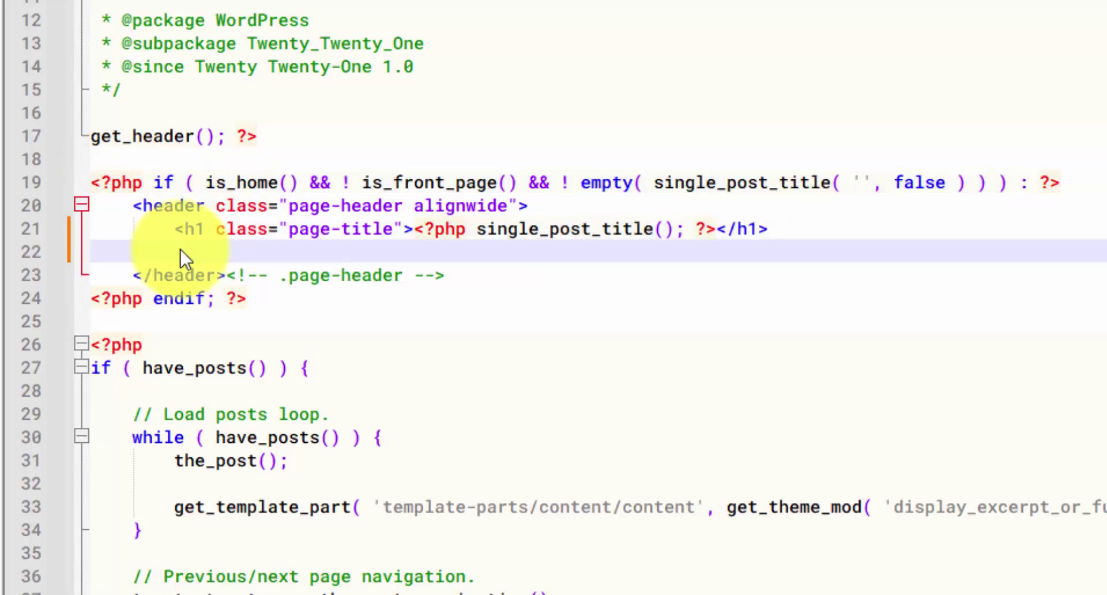
text(<h2>)
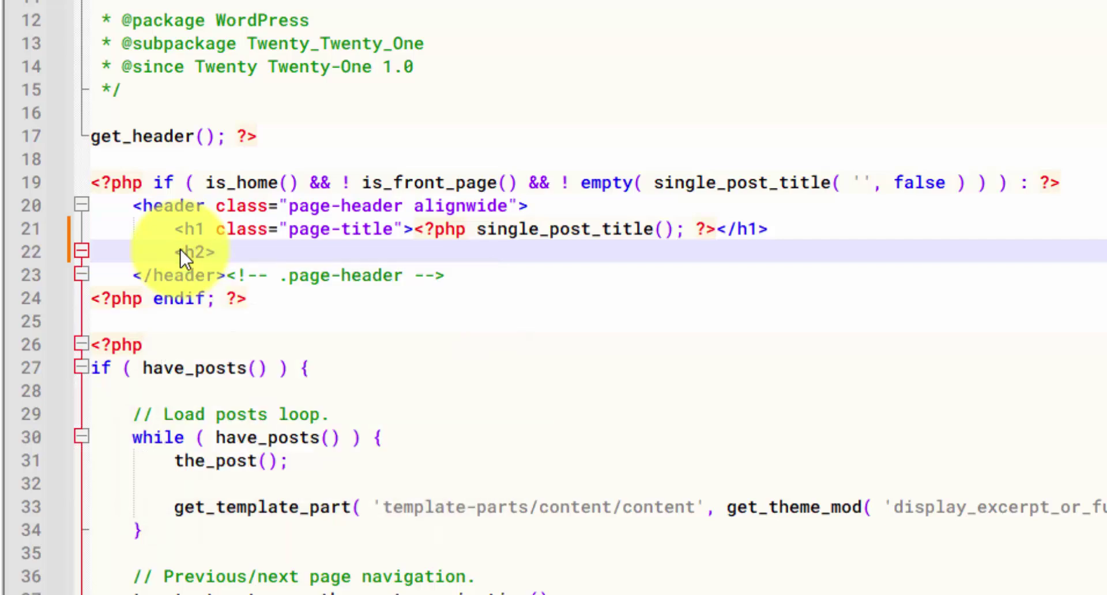
text(<>)
key(Left)
text(/)
key(Left)
key(Left)
key(Left)
key(Left)
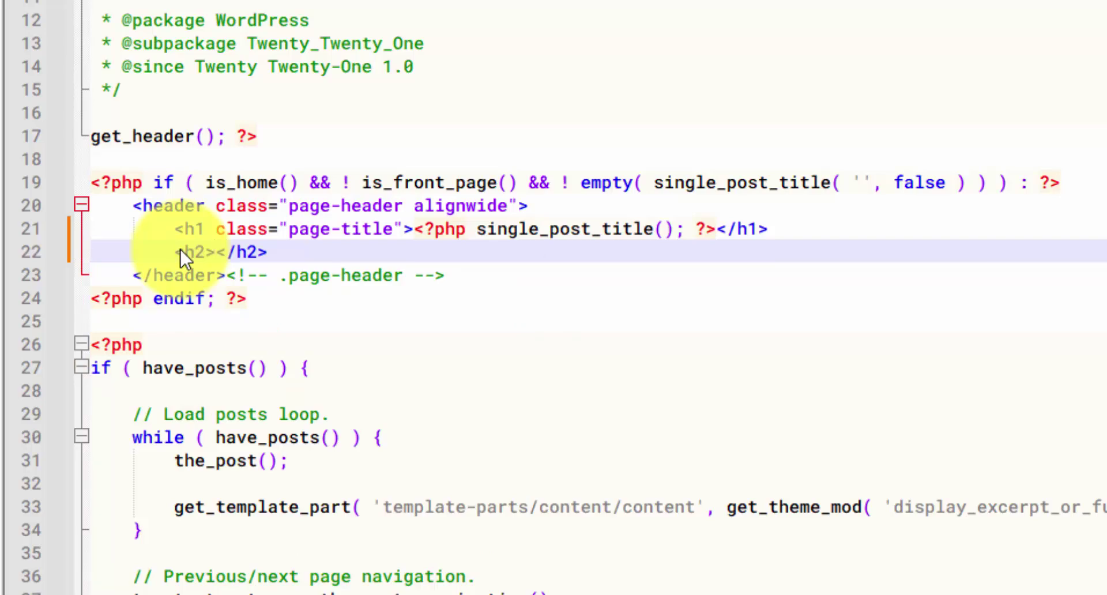
- Fill the new h2 with THIS IS THE FRONT PAGE TEMPLATE and save the file
text(THIS IS THE FR)
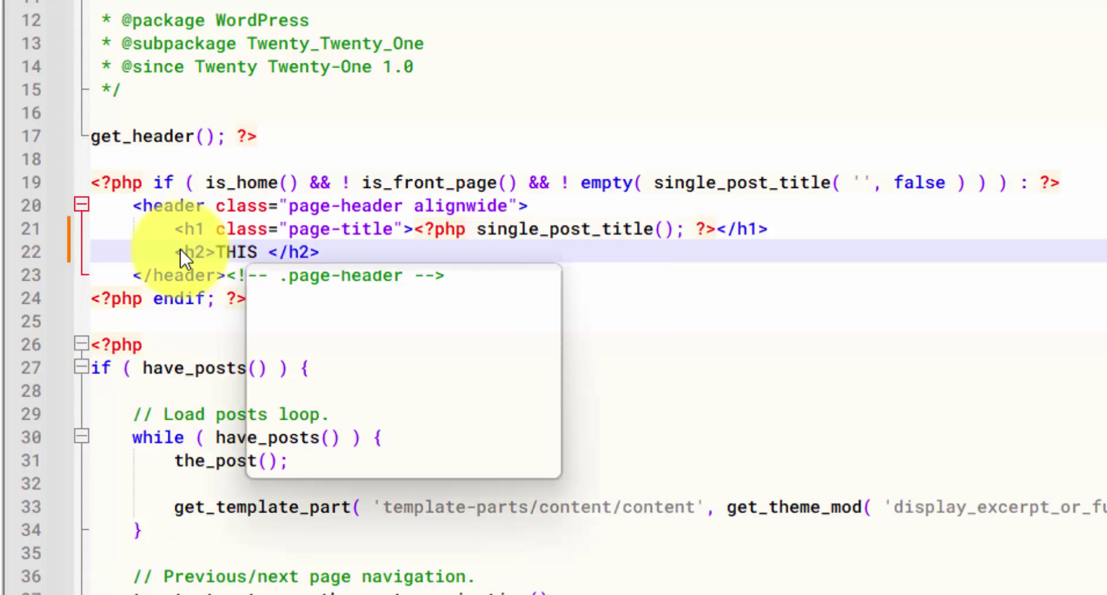
text(ONT PAGE TEMPLATE)
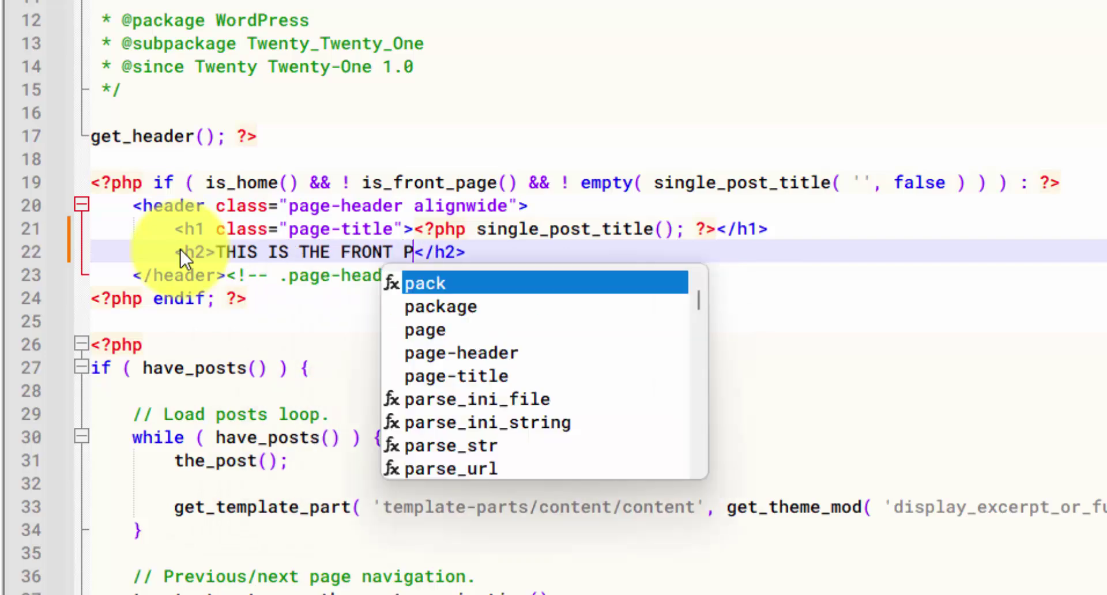
click(323, 133)
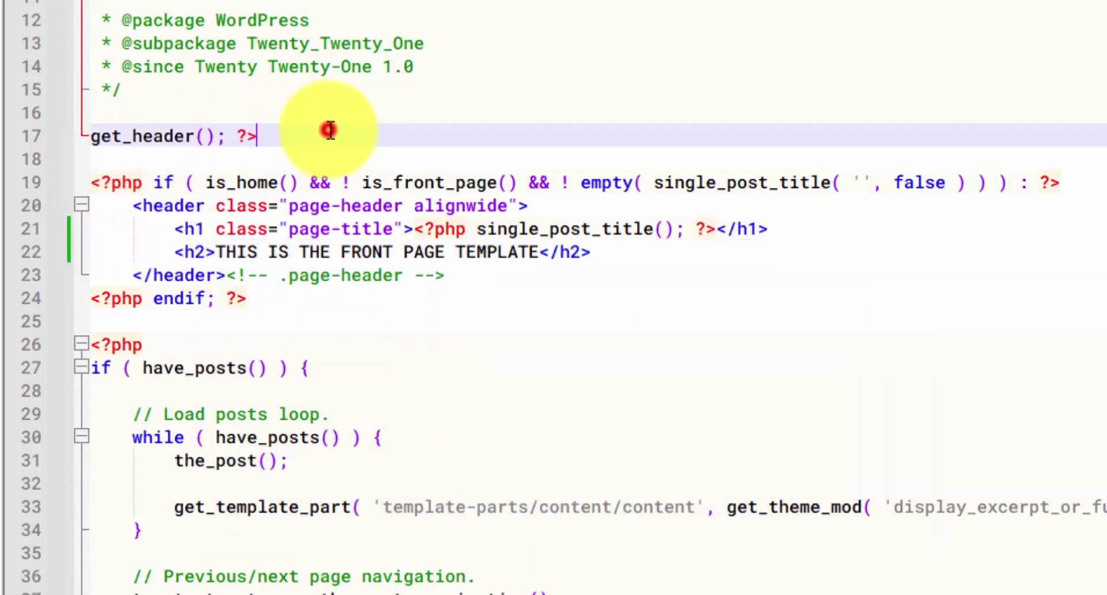
- Move the THIS IS THE FRONT PAGE TEMPLATE h2 out of the conditional header to its own line below endif, and save the file
drag(206, 182, 981, 168)
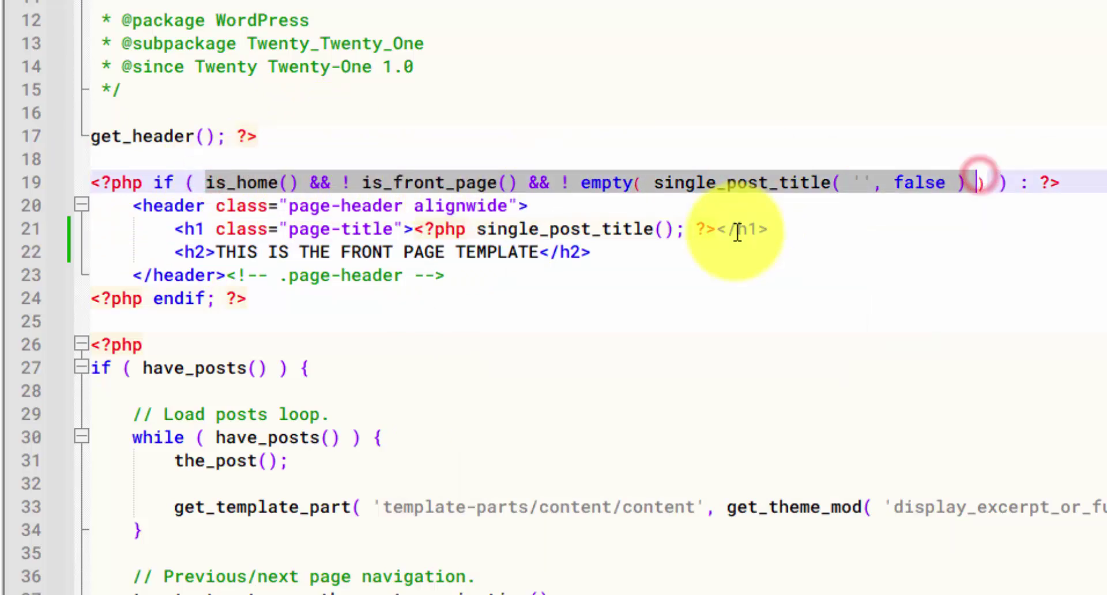
mouse_move(604, 254)
mouse_down()
mouse_move(640, 259)
mouse_move(222, 263)
mouse_move(179, 250)
mouse_up()
key(Delete)
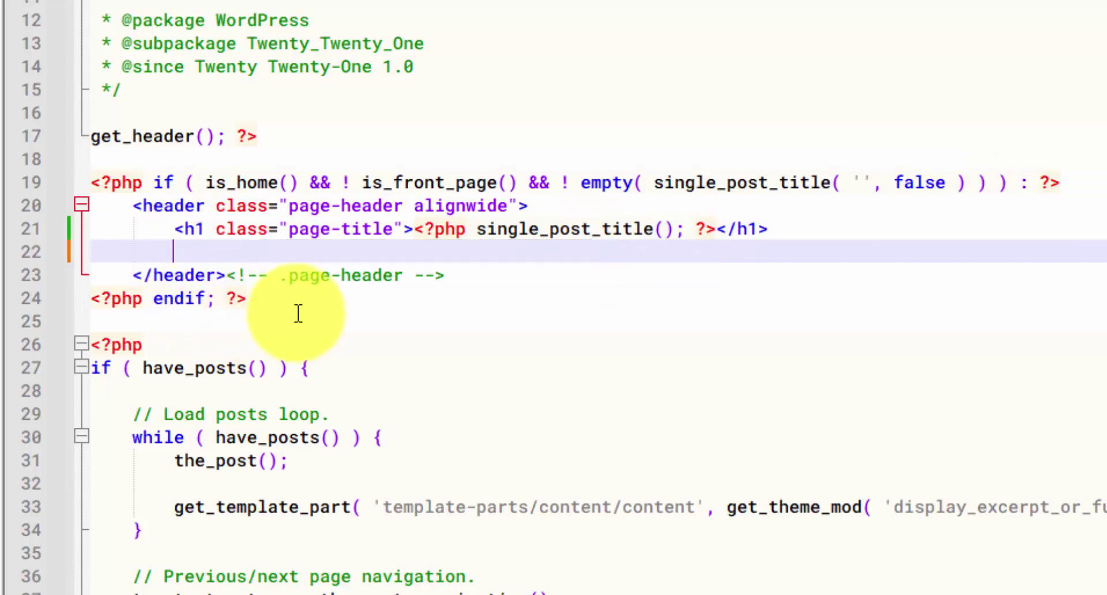
click(297, 306)
key(Return)
key(Return)
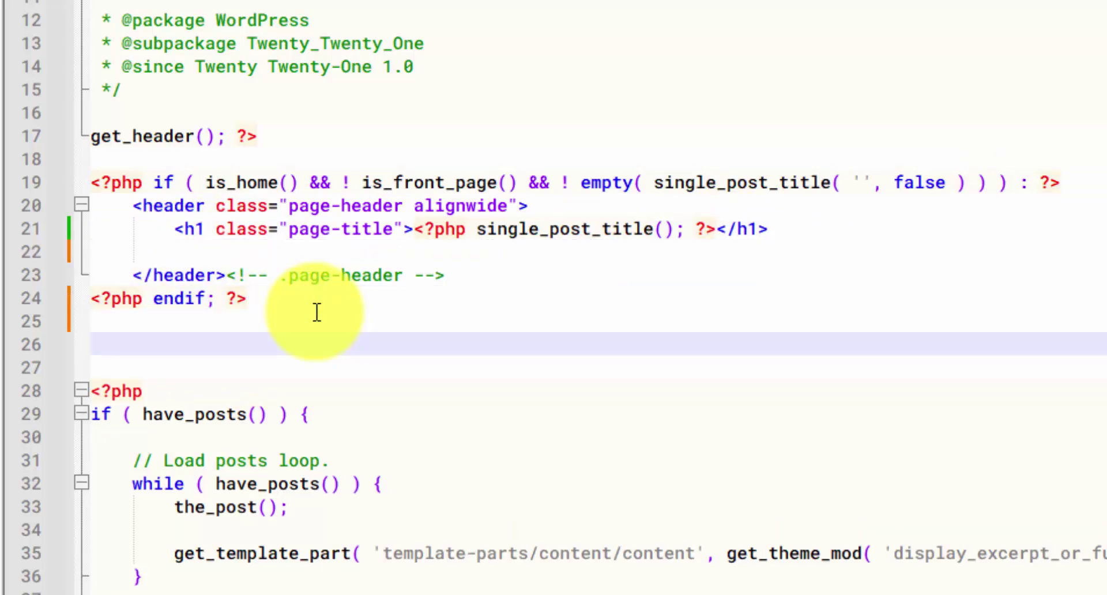
text(<h2>THIS IS THE FRONT PAGE TEMPLATE</h2>)
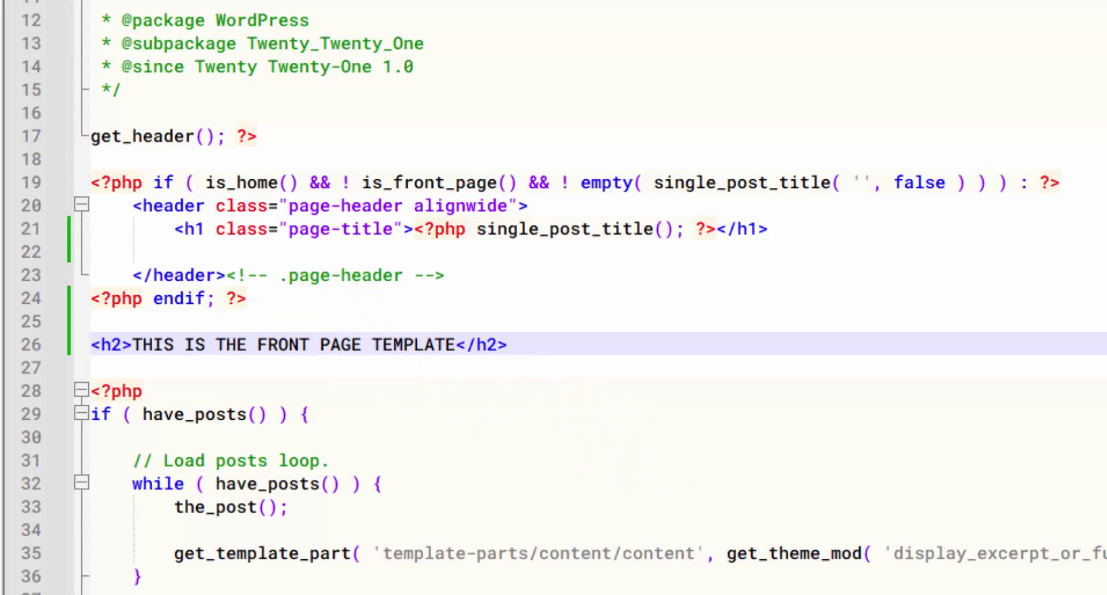
- Switch to File Explorer and rename index.php in the Homepage Tutorial folder as front-page.php
key(alt+Tab)
click(841, 33)
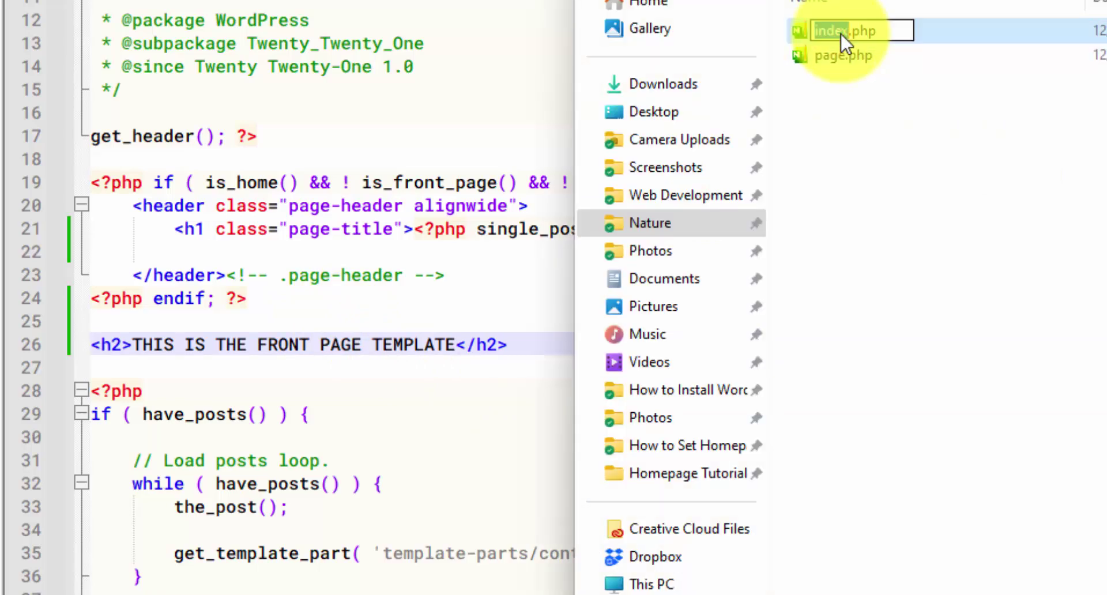
key(alt+Tab)
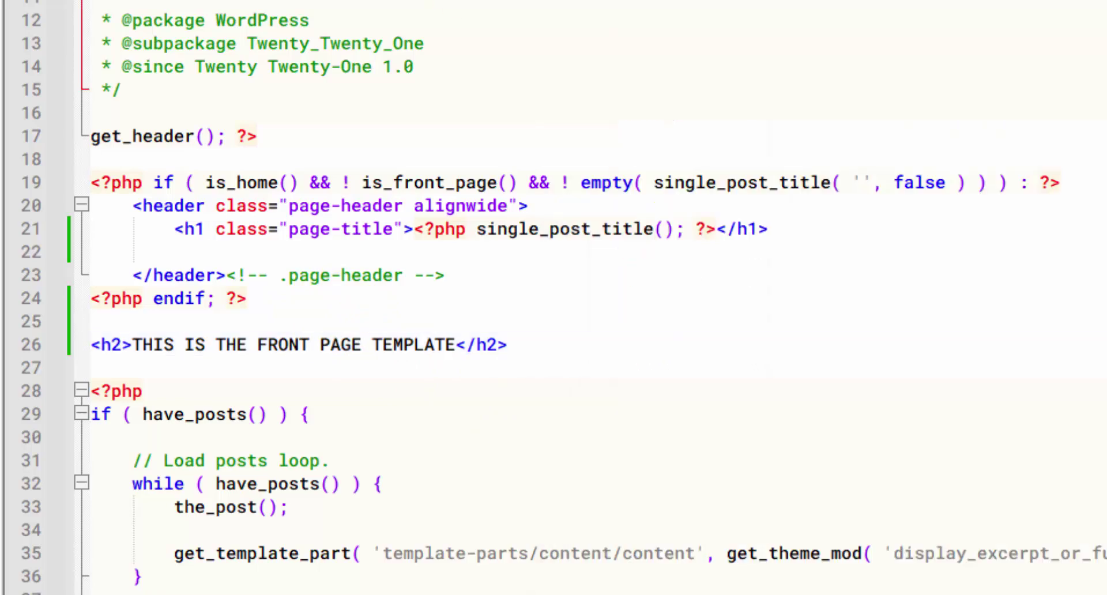
click(876, 469)
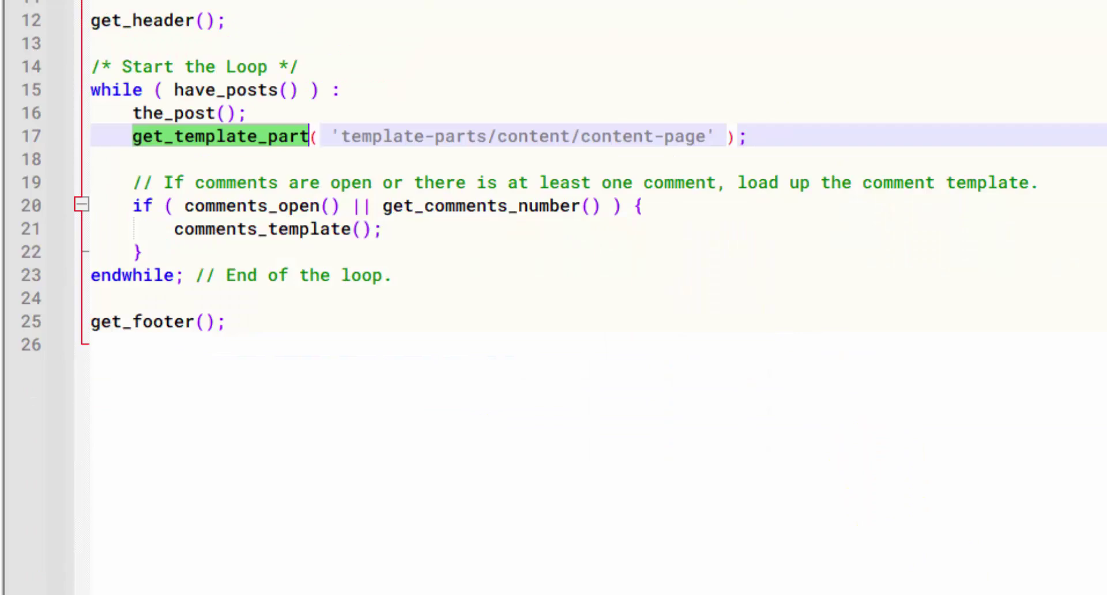
key(alt+Tab)
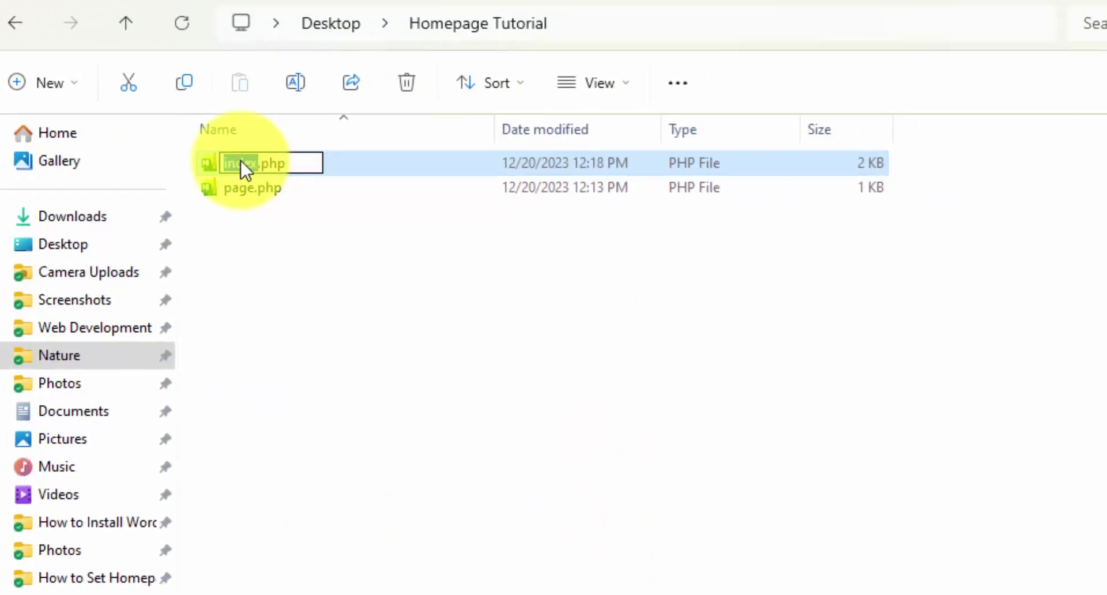
text(front-page)
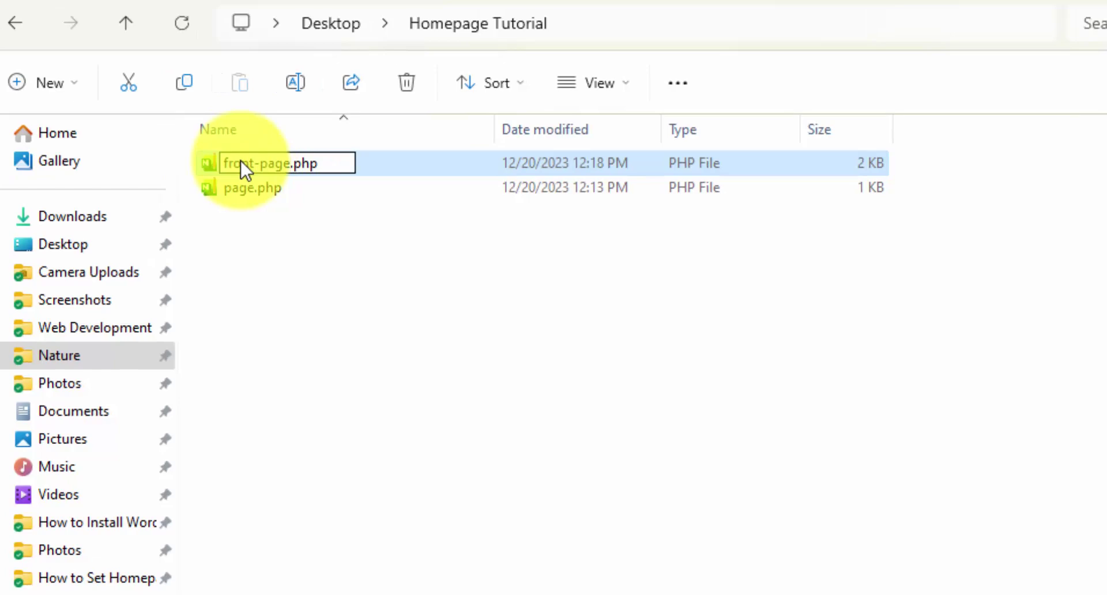
click(487, 346)
- Switch to the FTP client, refresh the local file listing and upload front-page.php to the server's twentytwentyone theme folder
key(alt+Tab)
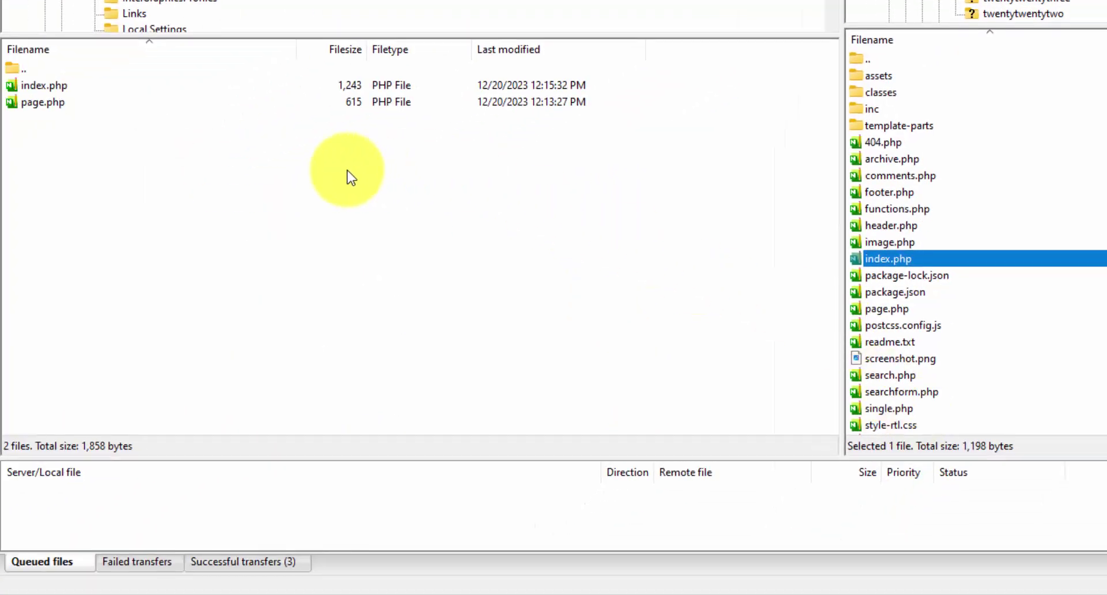
click(347, 169)
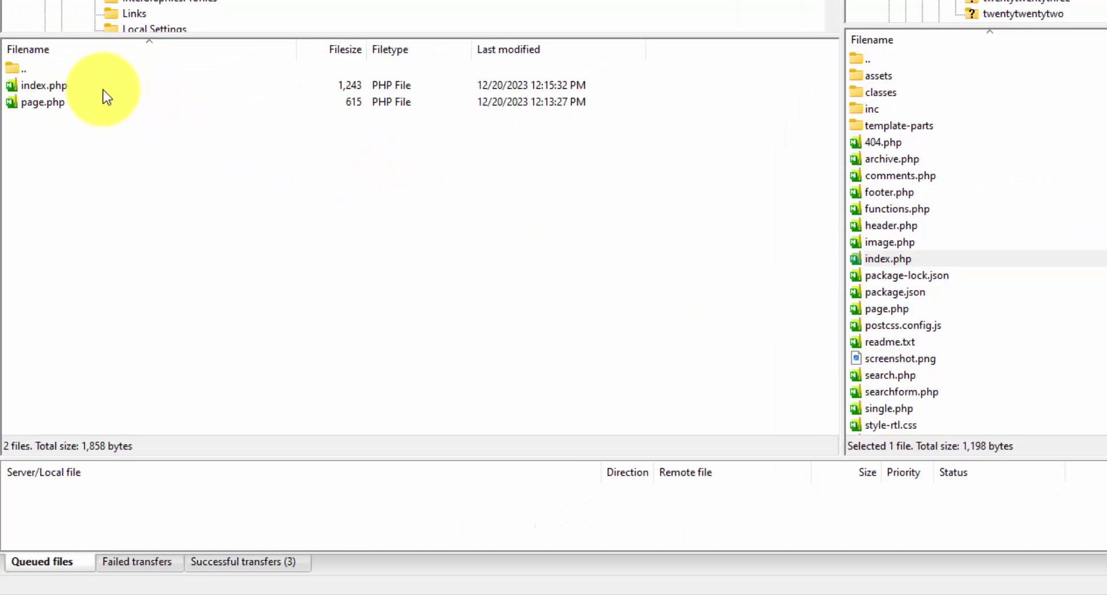
click(109, 230)
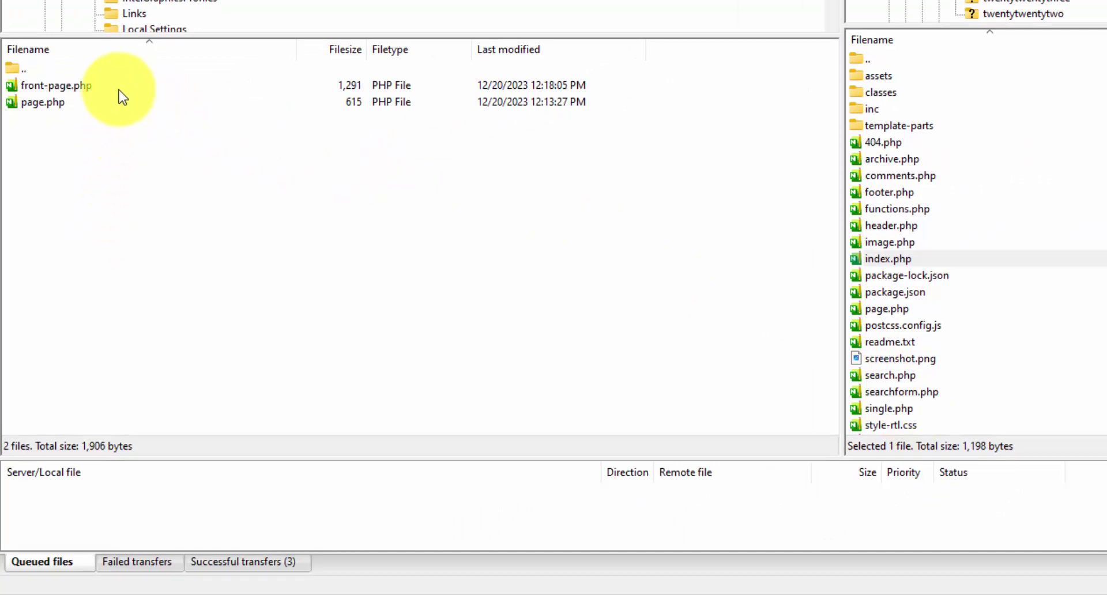
click(118, 90)
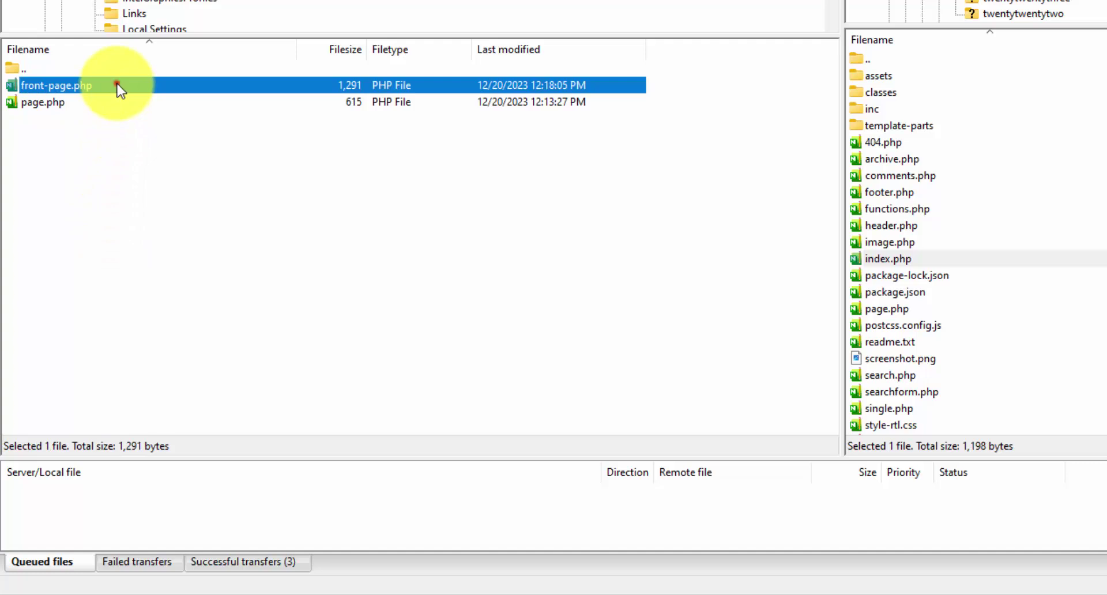
double_click(119, 85)
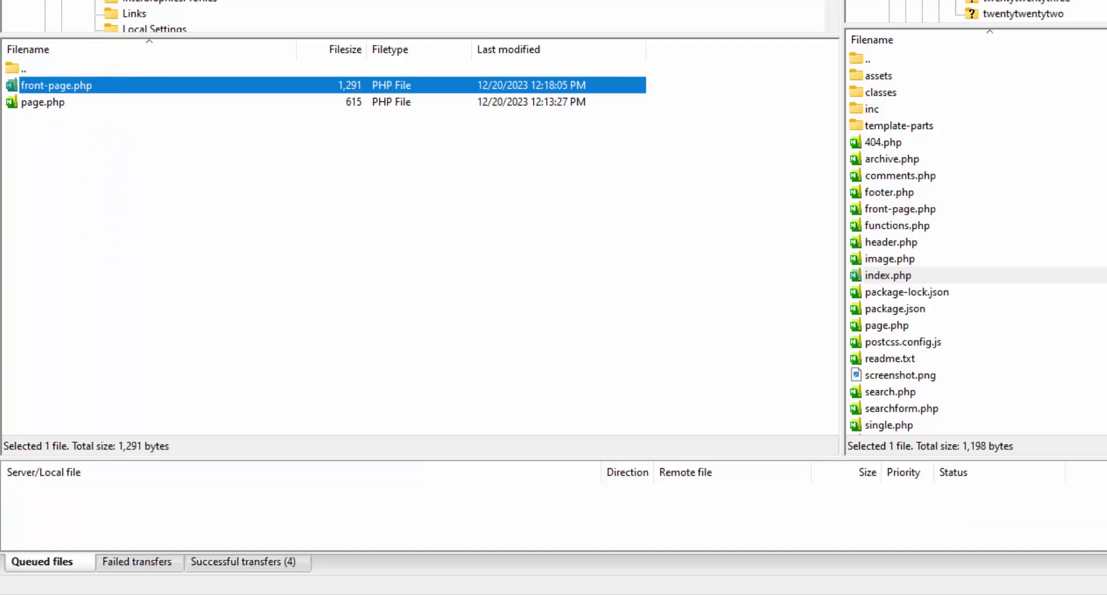
- Switch to the browser, reload the site's homepage and examine the heading that comes from the front-page template
click(744, 478)
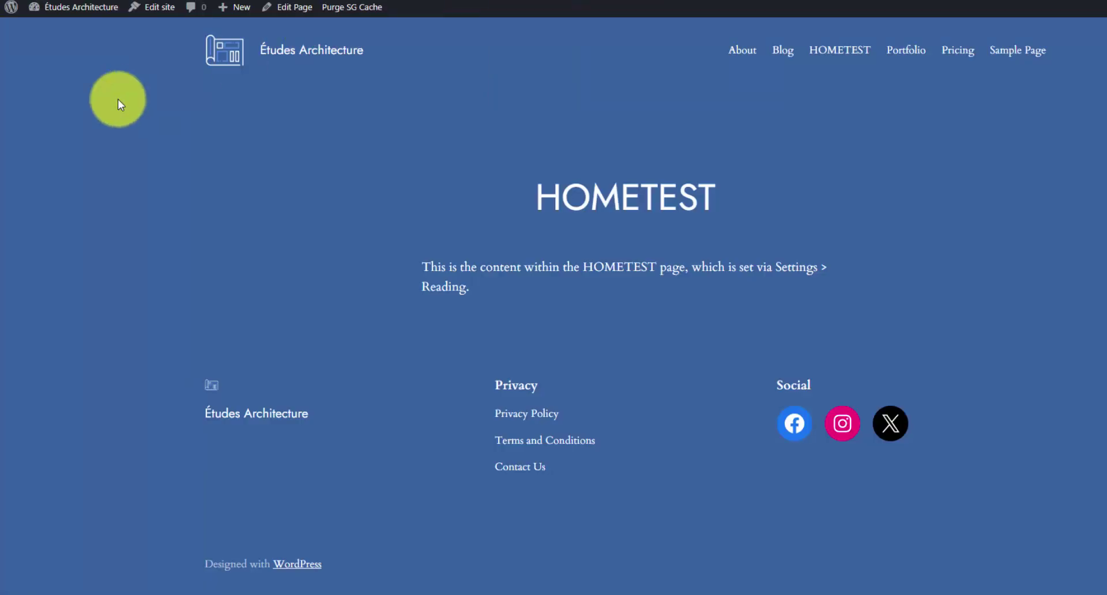
right_click(119, 113)
click(173, 154)
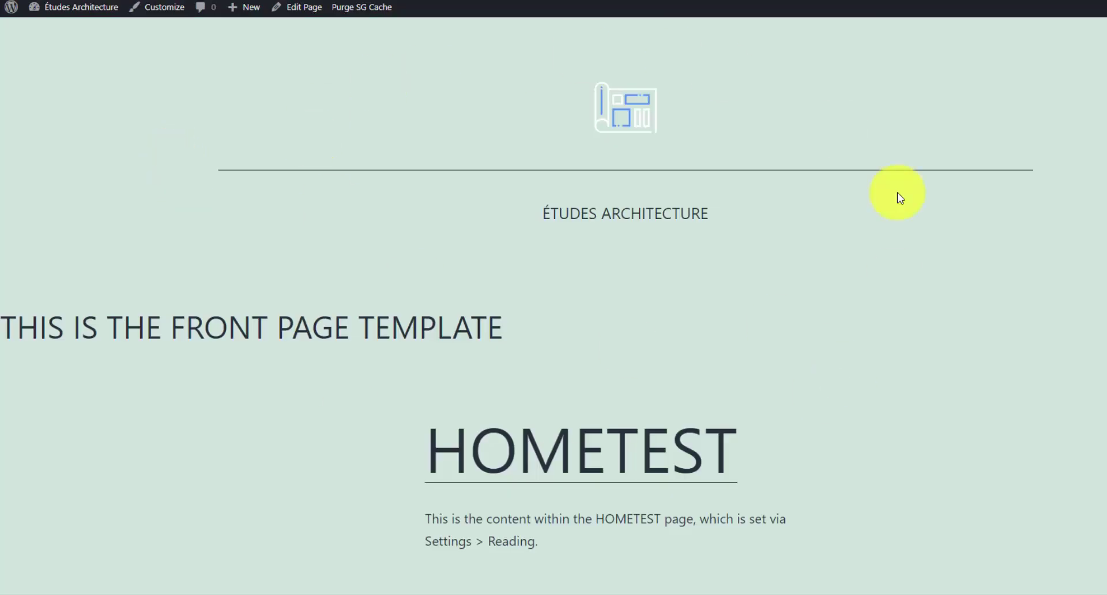
scroll(515, 202, down, 2)
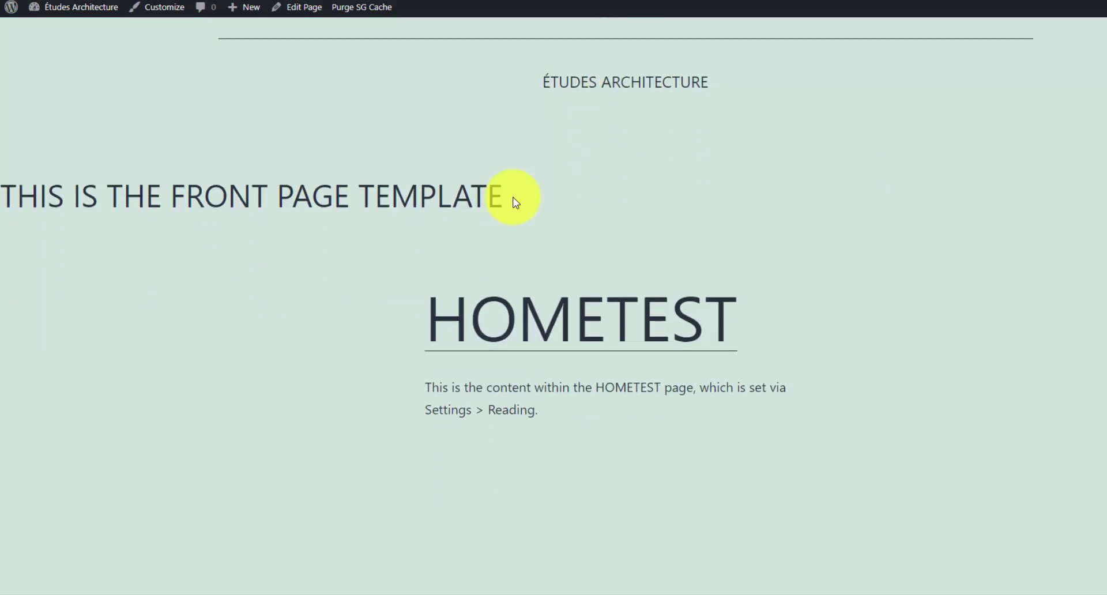
drag(503, 187, 8, 192)
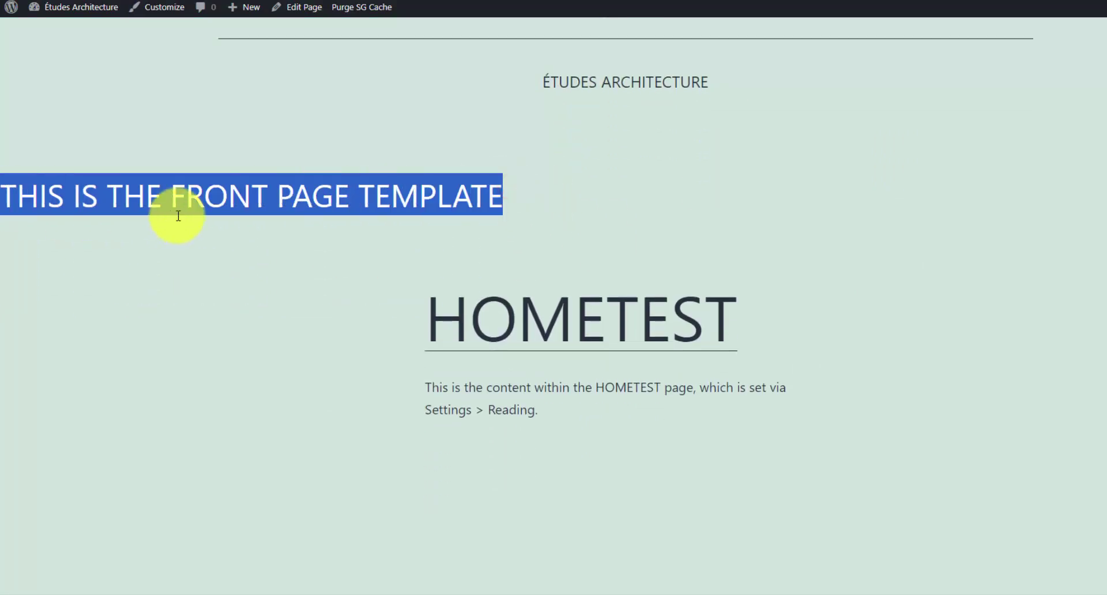
click(253, 195)
drag(515, 201, 12, 198)
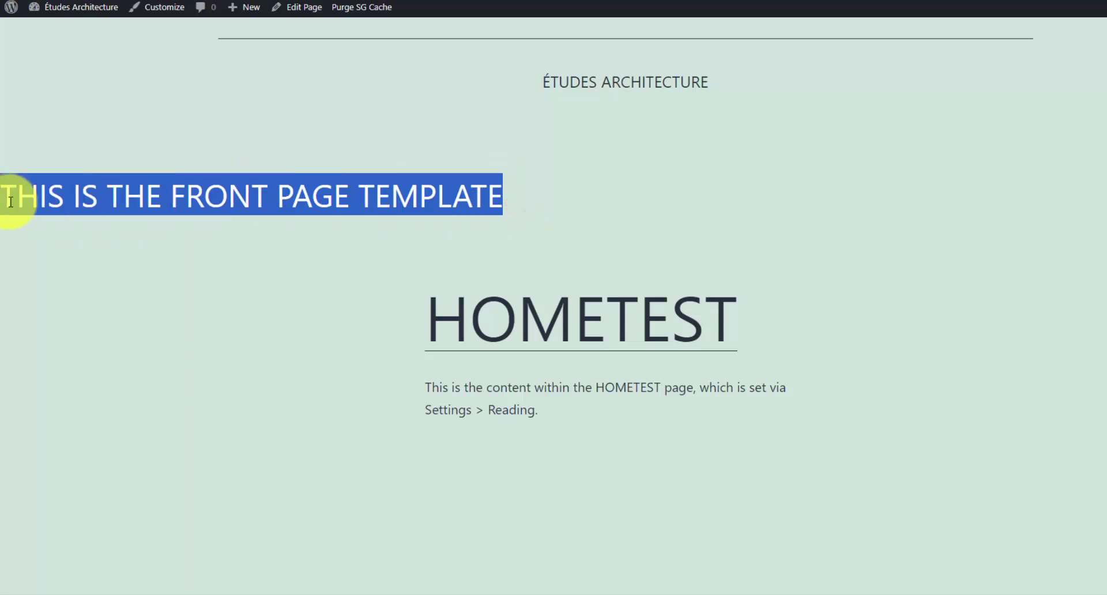
click(39, 200)
scroll(144, 227, up, 2)
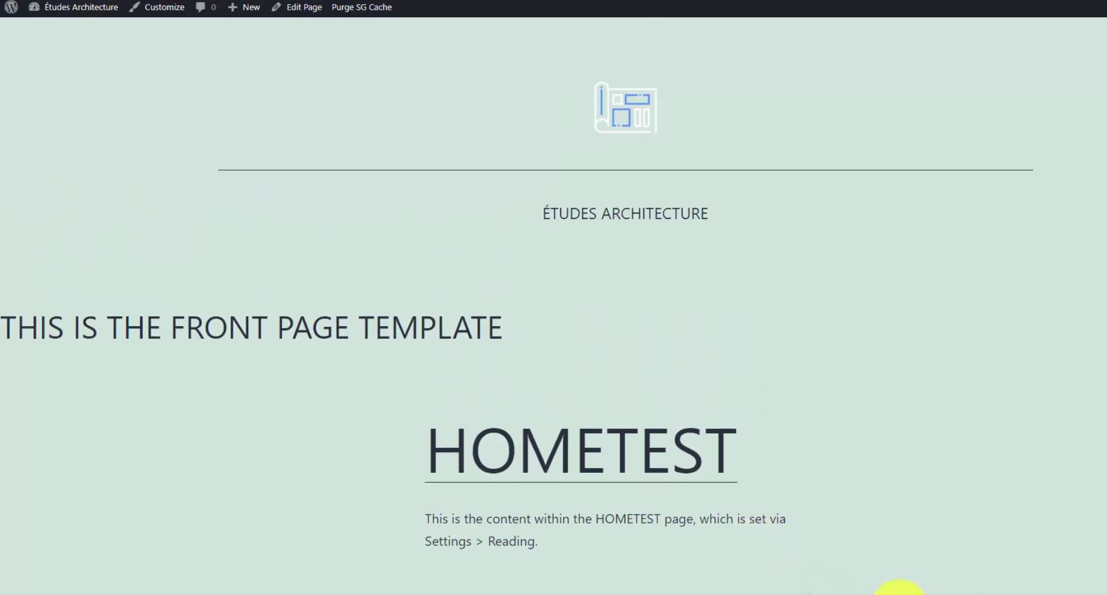
- Bring up WP-Homepage-Flowchart.png and examine the branch for themes that do not support FSE
click(895, 593)
click(612, 320)
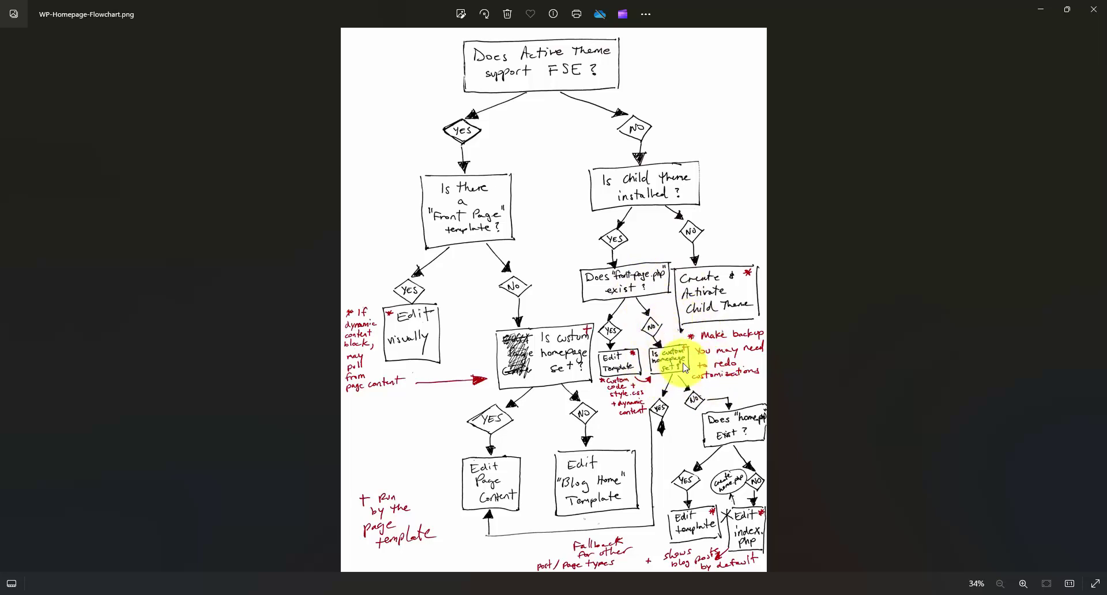
scroll(672, 494, up, 5)
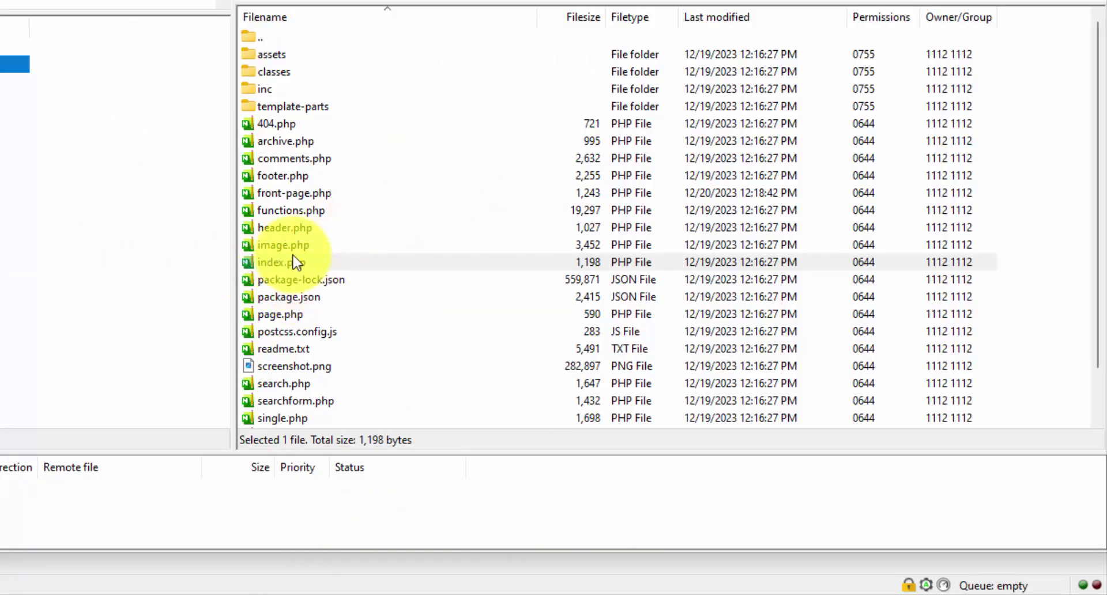
- Rename the server's front-page.php to home.php in the theme folder using the FTP client
click(293, 194)
click(292, 195)
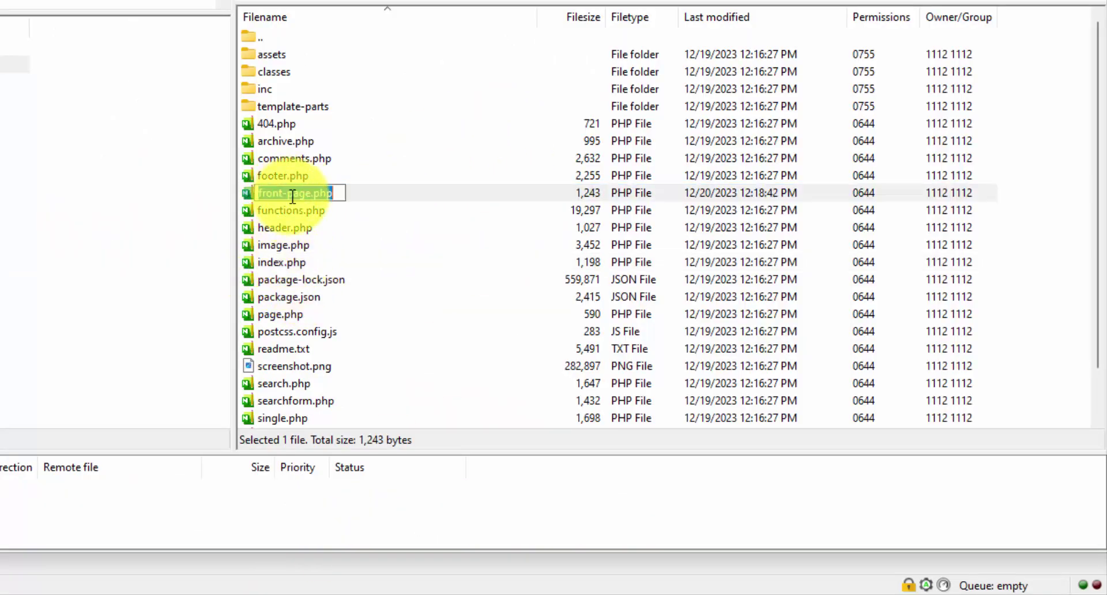
text(home)
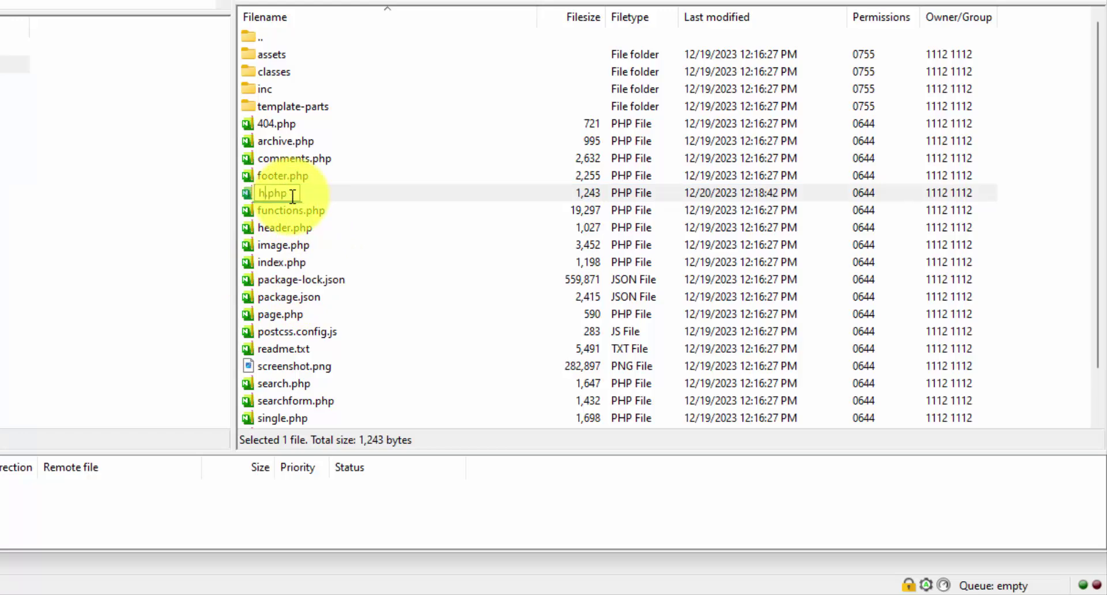
click(358, 194)
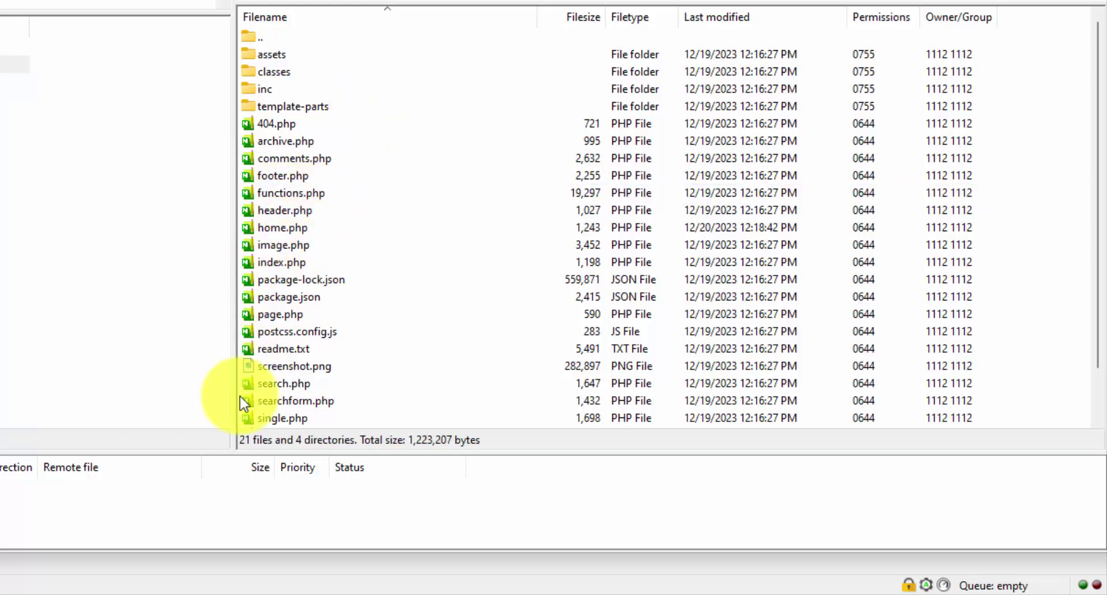
- Return to the site's homepage in the browser and check the THIS IS THE FRONT PAGE TEMPLATE heading
mouse_move(196, 594)
click(285, 548)
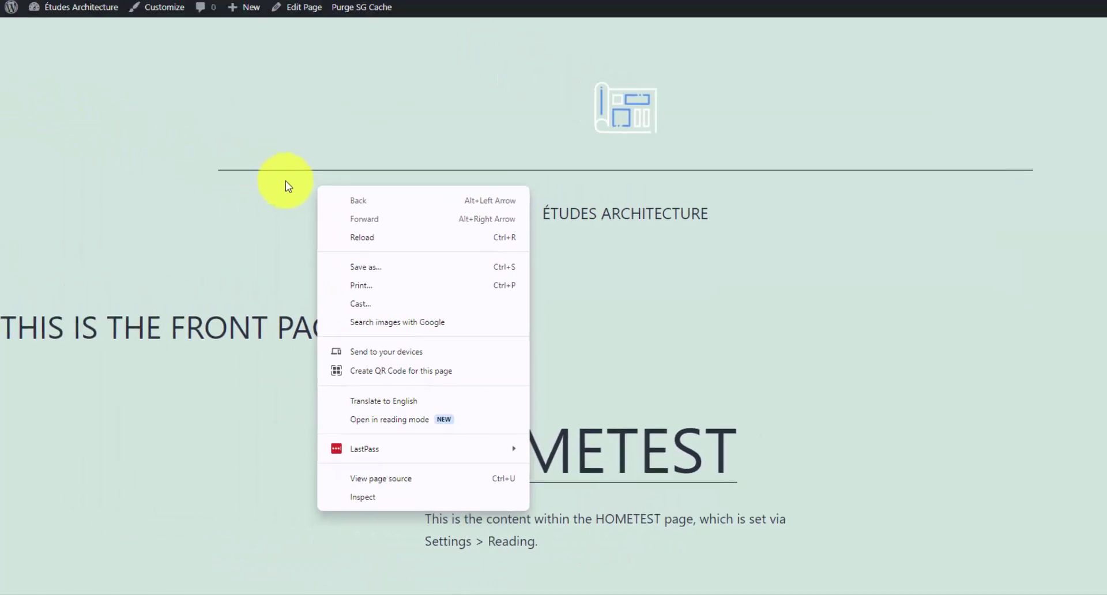
click(284, 185)
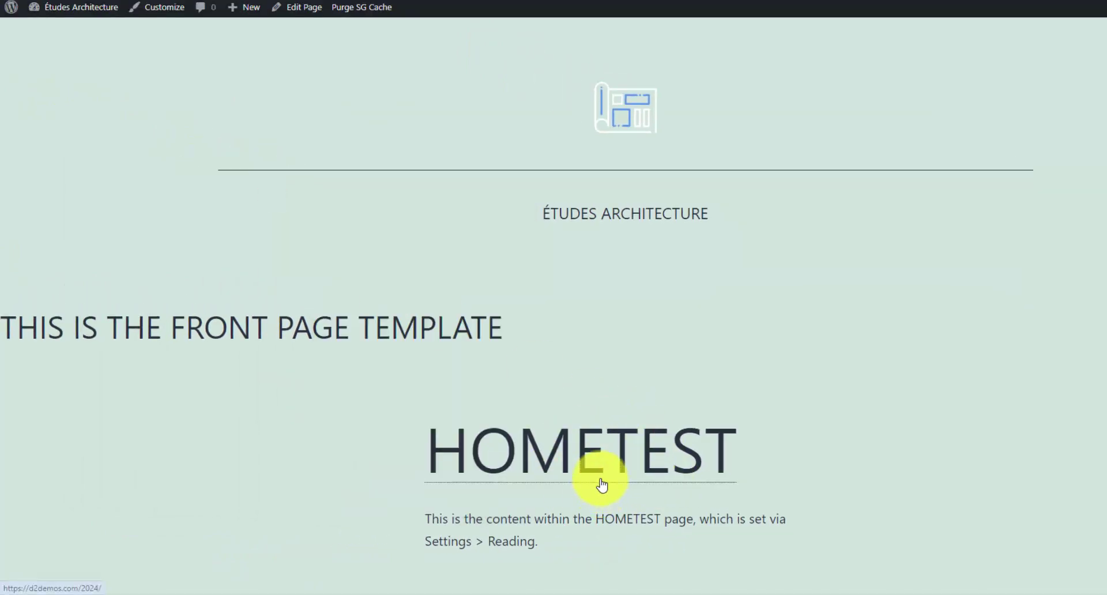
drag(513, 325, 8, 329)
click(86, 324)
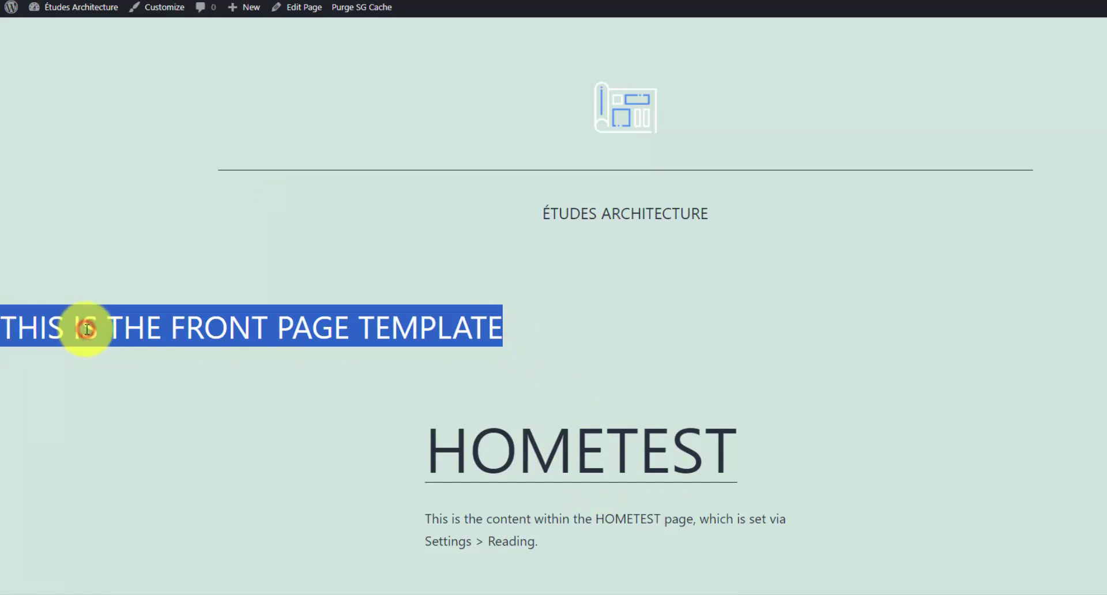
- Reload the site's homepage and examine the HOMETEST page content with home.php in the theme folder
right_click(227, 277)
click(291, 10)
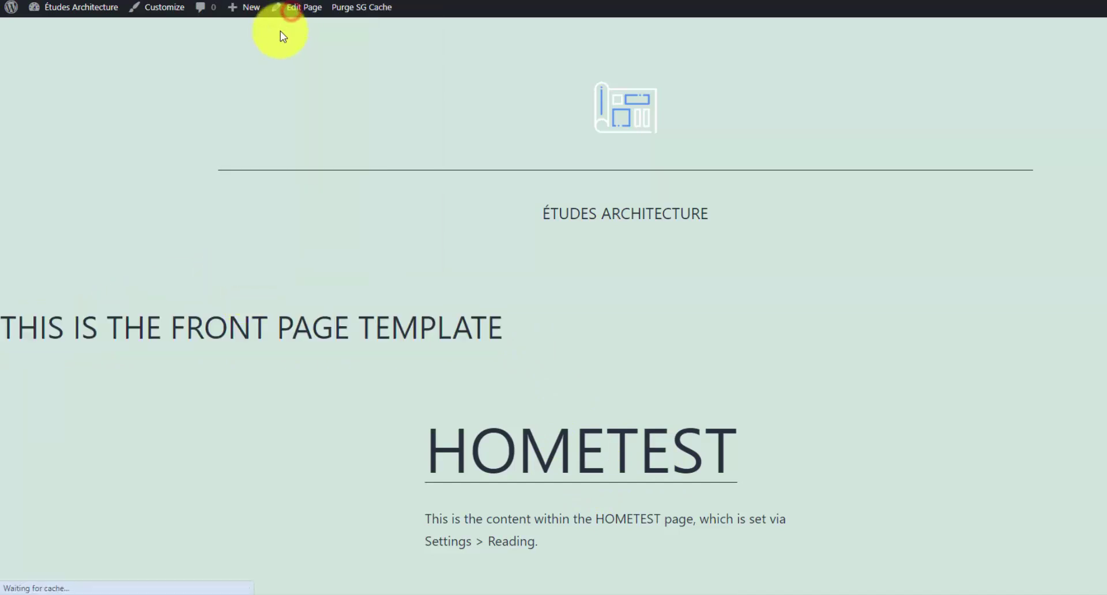
drag(425, 317, 674, 316)
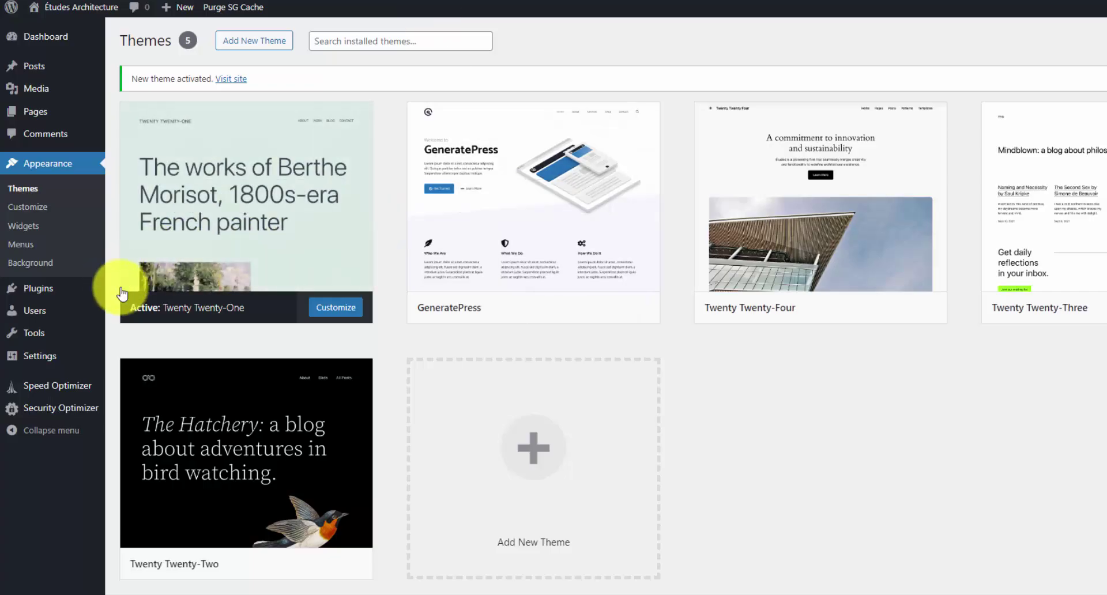
- Set the homepage to display Your latest posts in the WordPress Reading settings and save the change
mouse_move(62, 346)
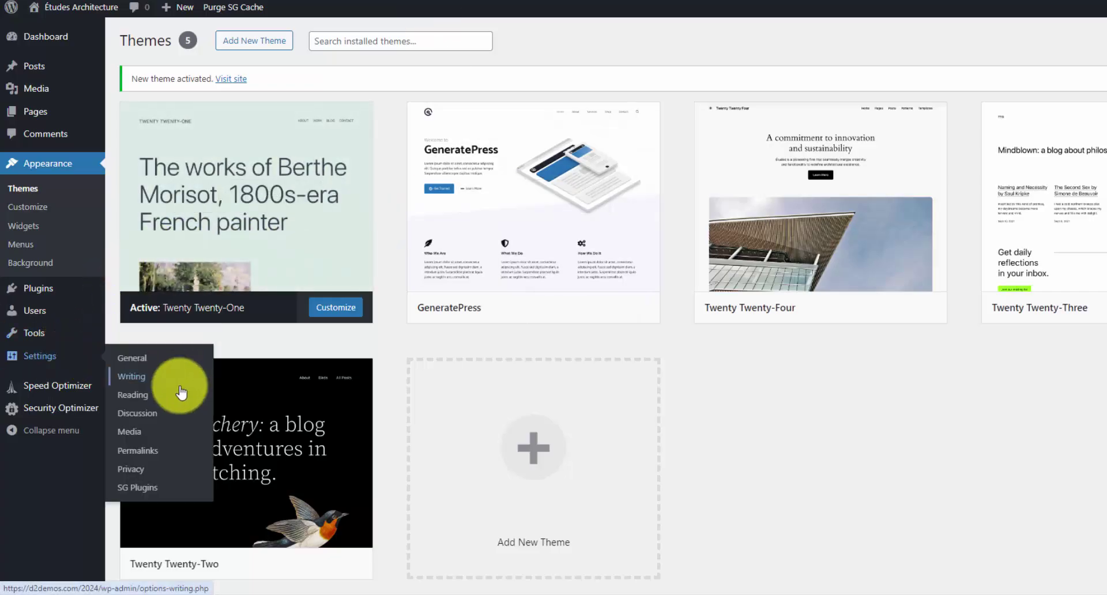
click(141, 399)
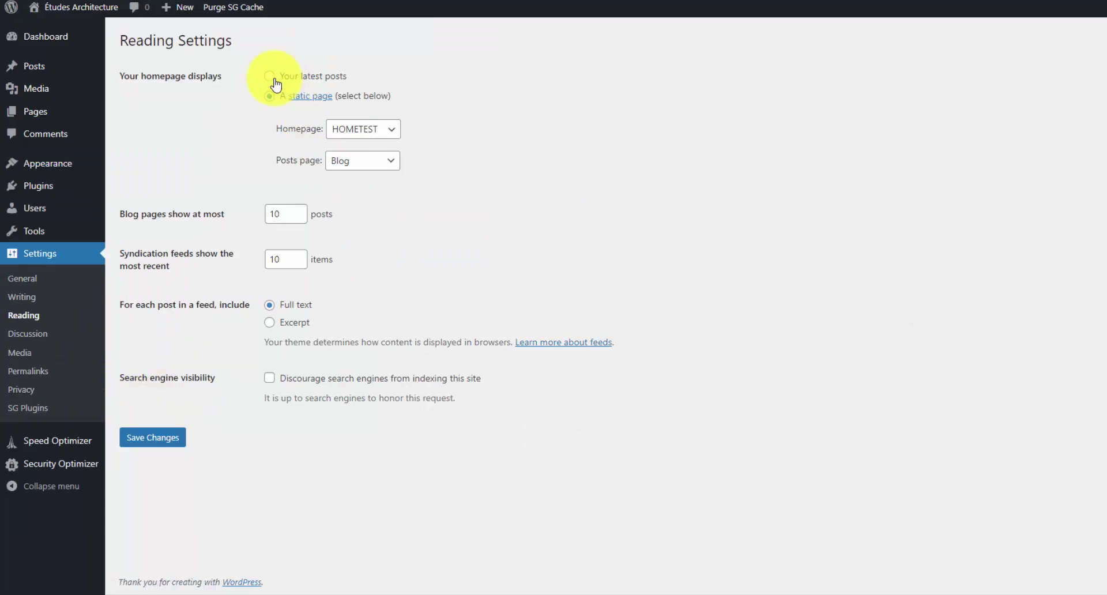
click(272, 78)
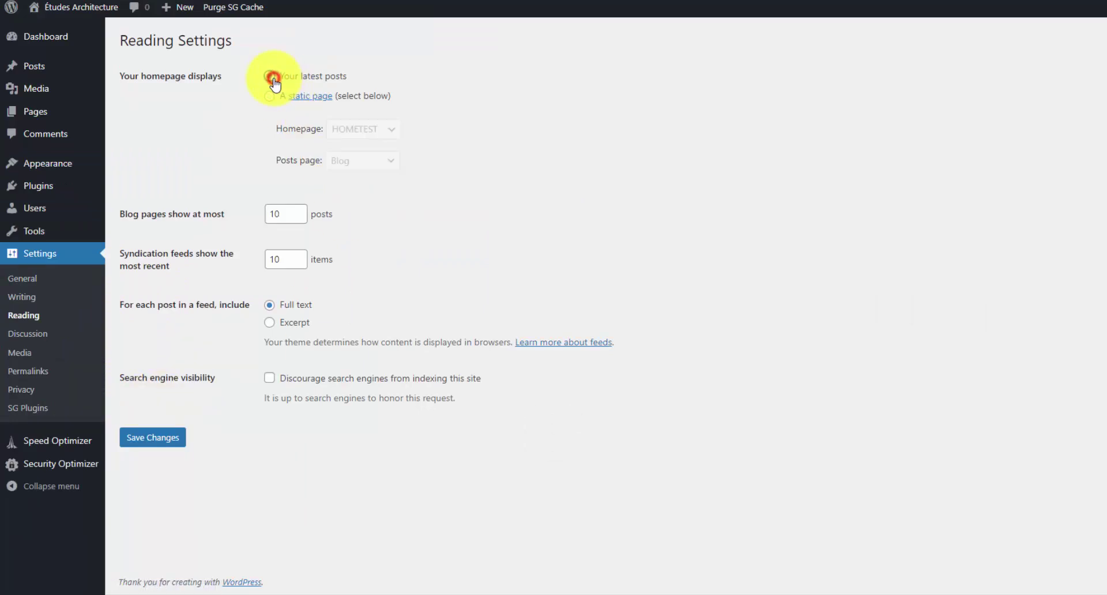
click(177, 438)
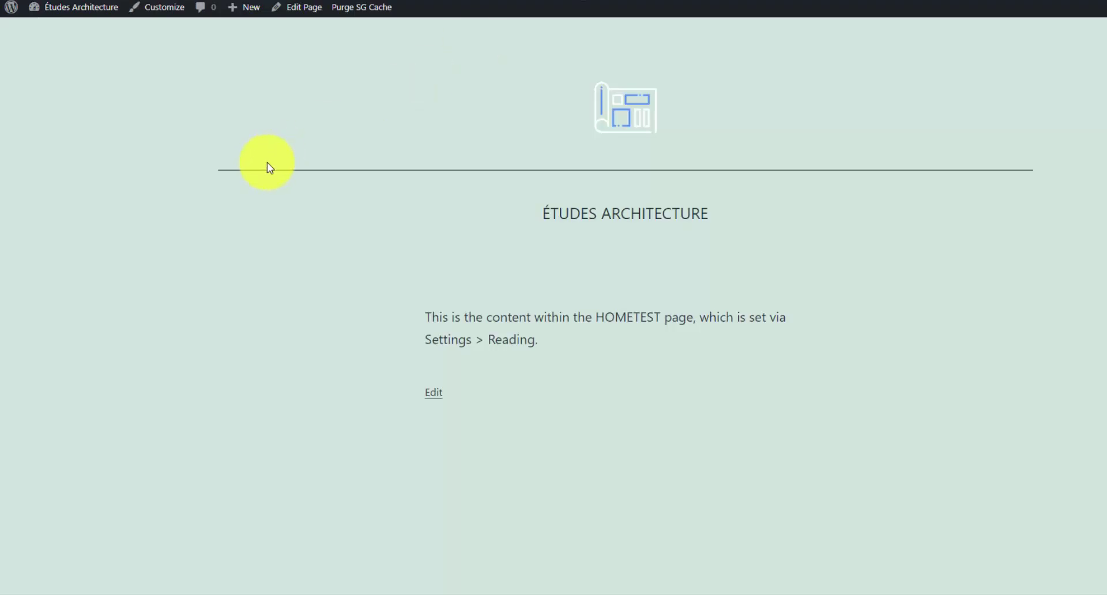
- Reload the site's homepage and examine the template heading and the blog post listed below it
right_click(268, 164)
click(350, 212)
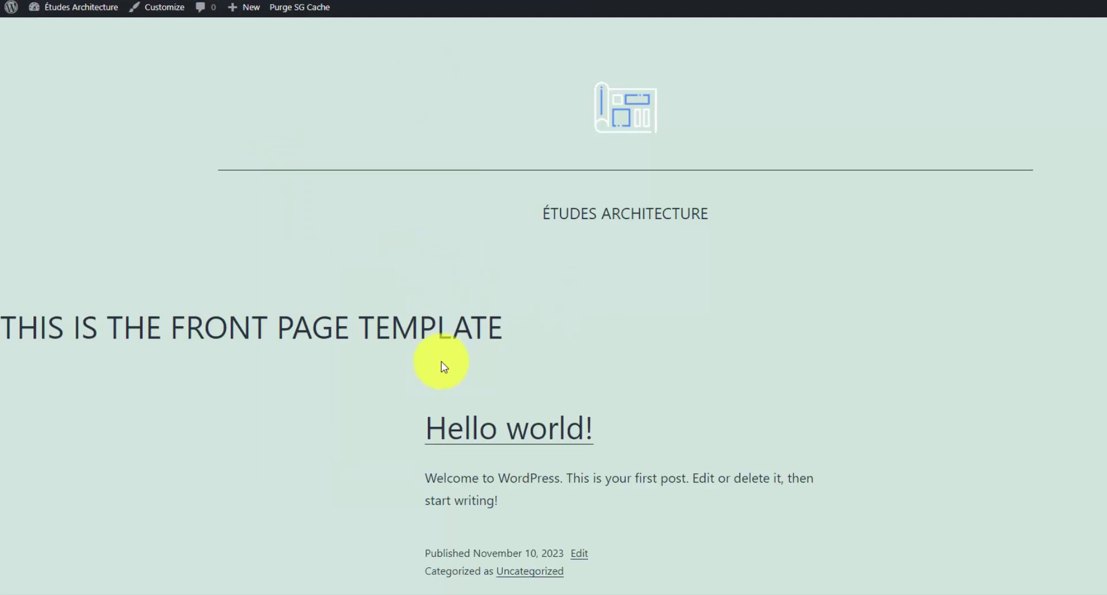
drag(507, 325, 5, 325)
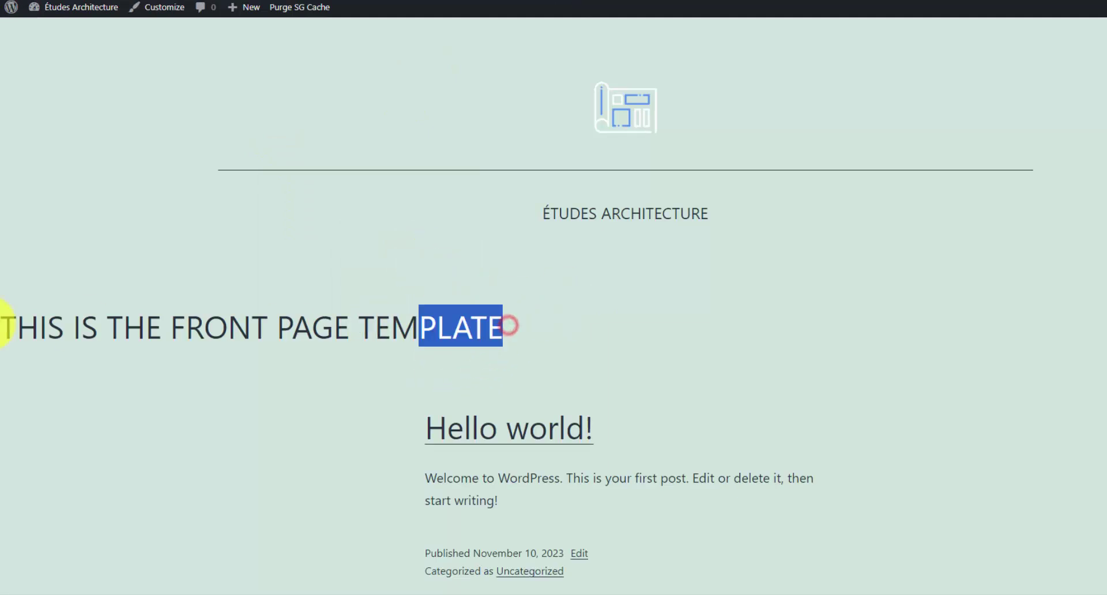
click(408, 326)
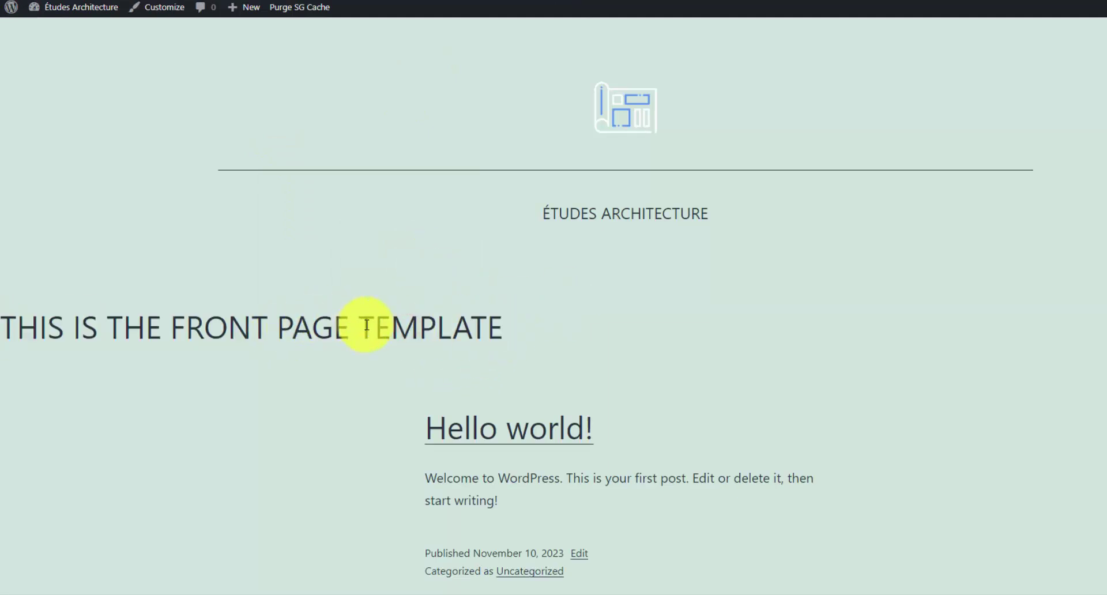
scroll(490, 316, down, 2)
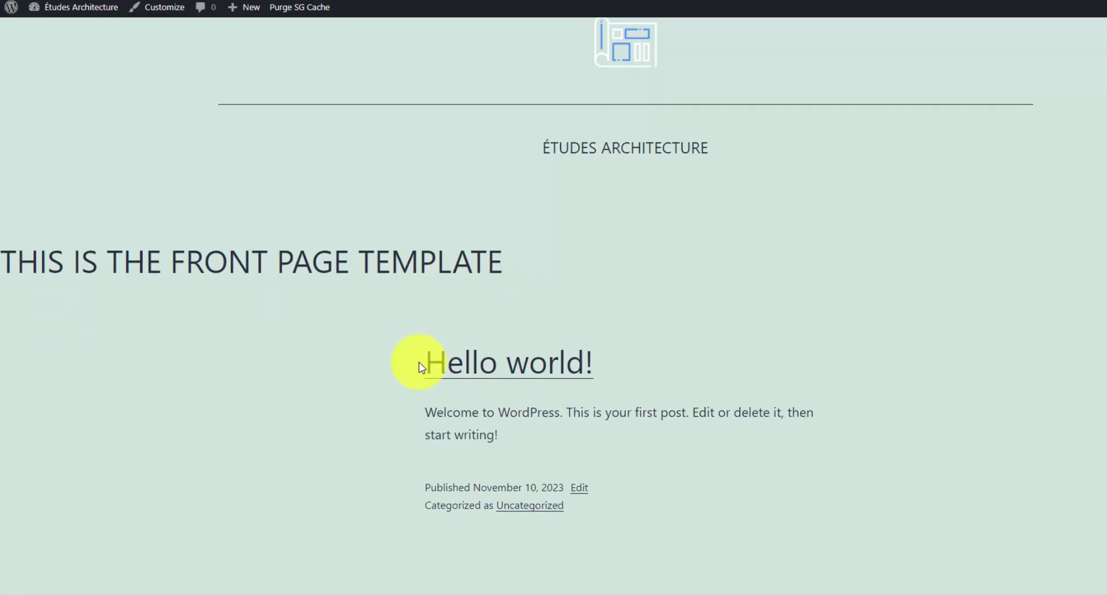
scroll(648, 438, down, 4)
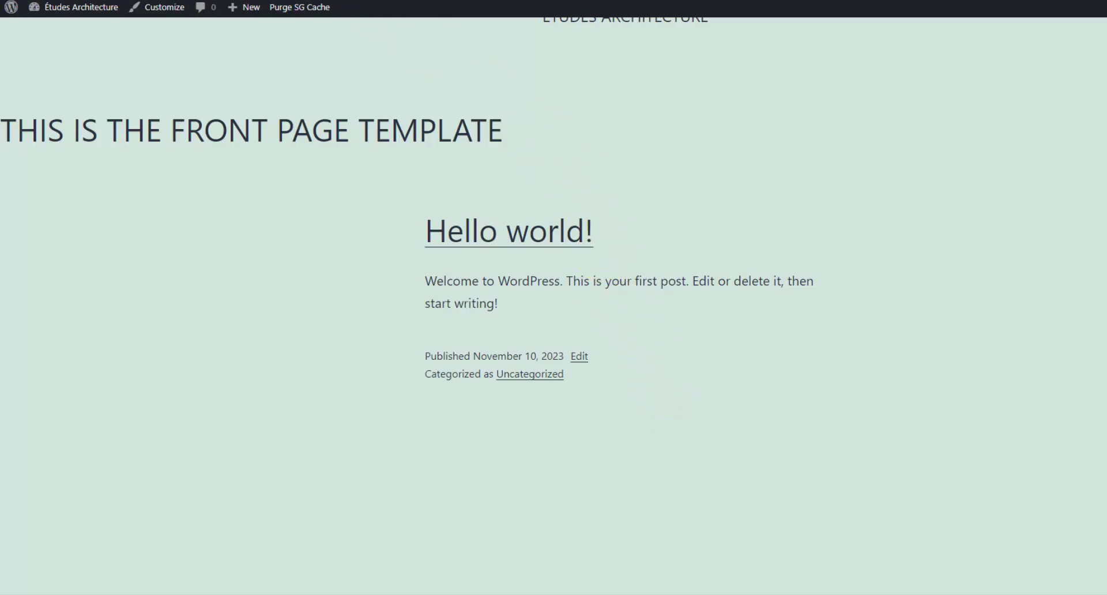
- Check the saved Reading Settings page and bring up the homepage flowchart image again
click(638, 1)
mouse_move(90, 170)
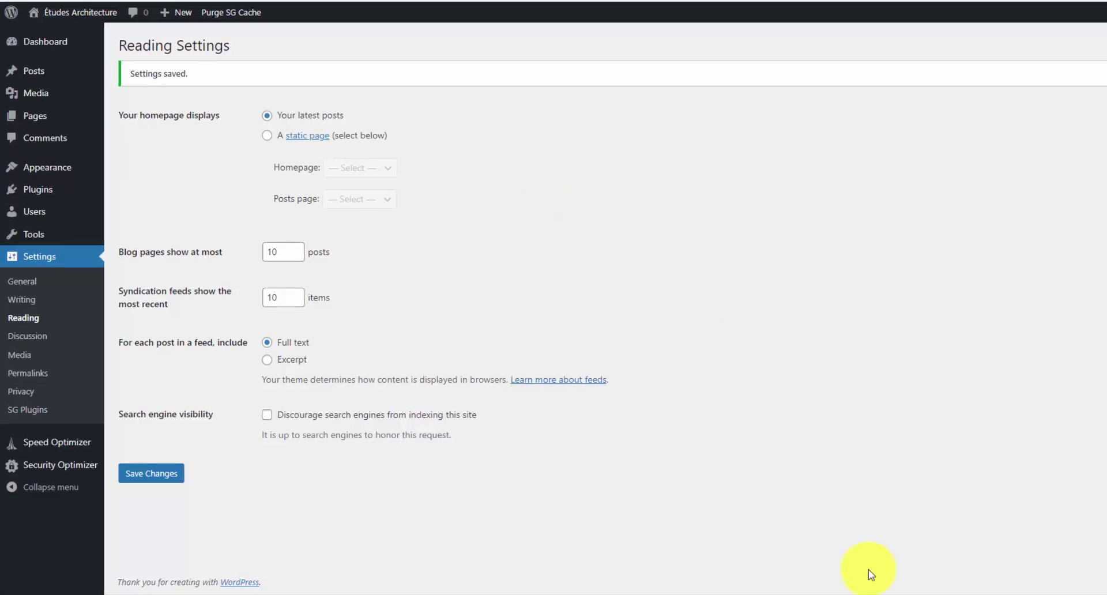
key(alt+Tab)
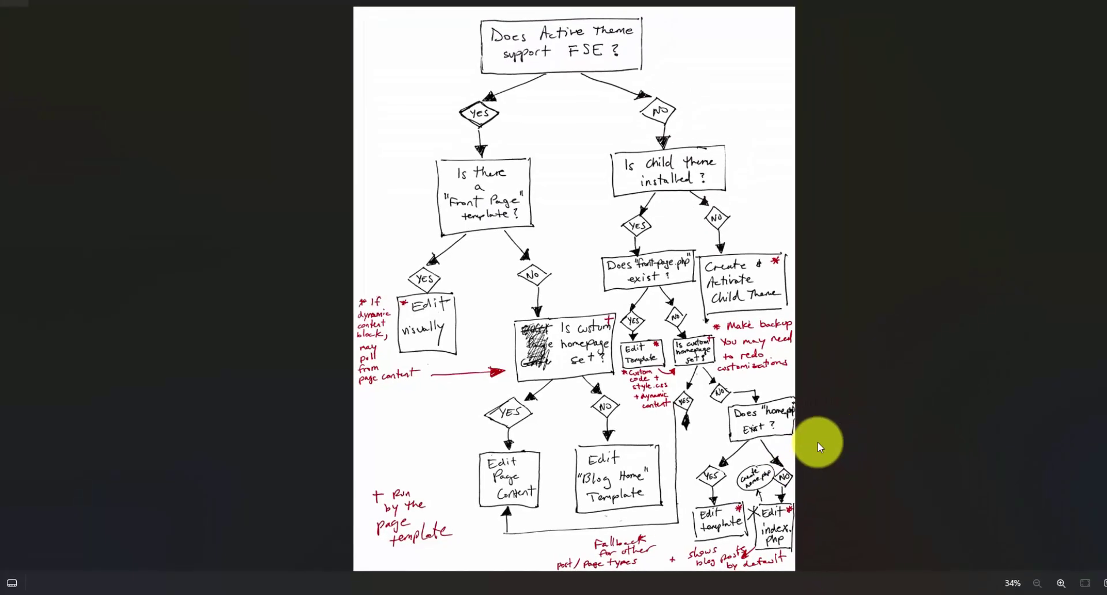